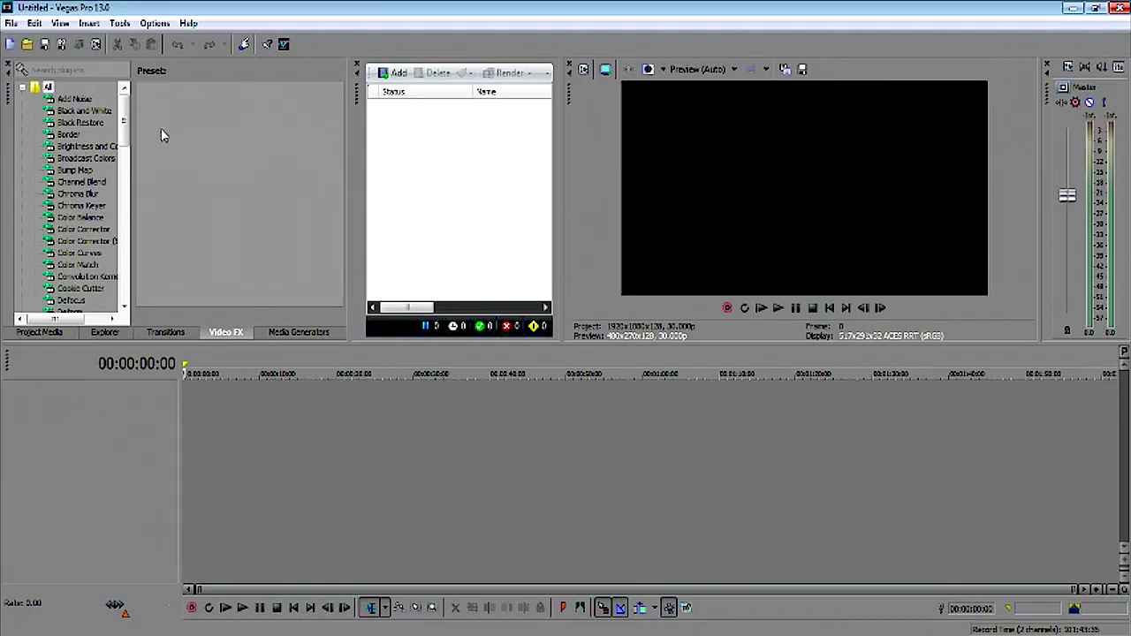
# - Open the File menu in the empty untitled project
pyautogui.click(12, 24)
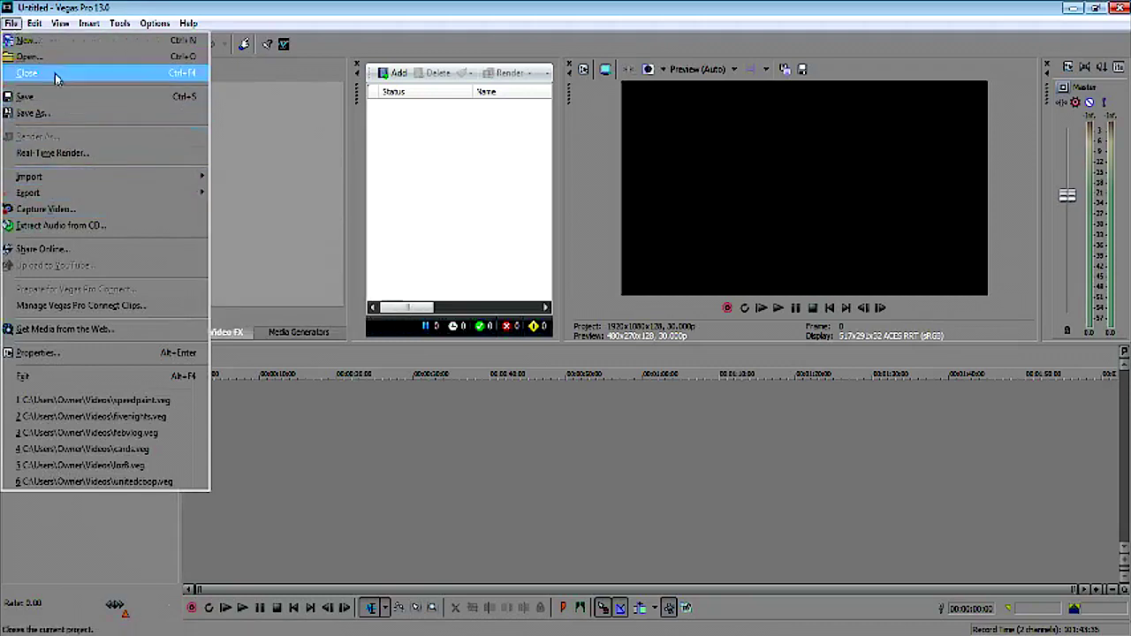
# - Import jade.mp4 from the XSplit Videos folder through File > Import > Media
pyautogui.moveTo(91, 180)
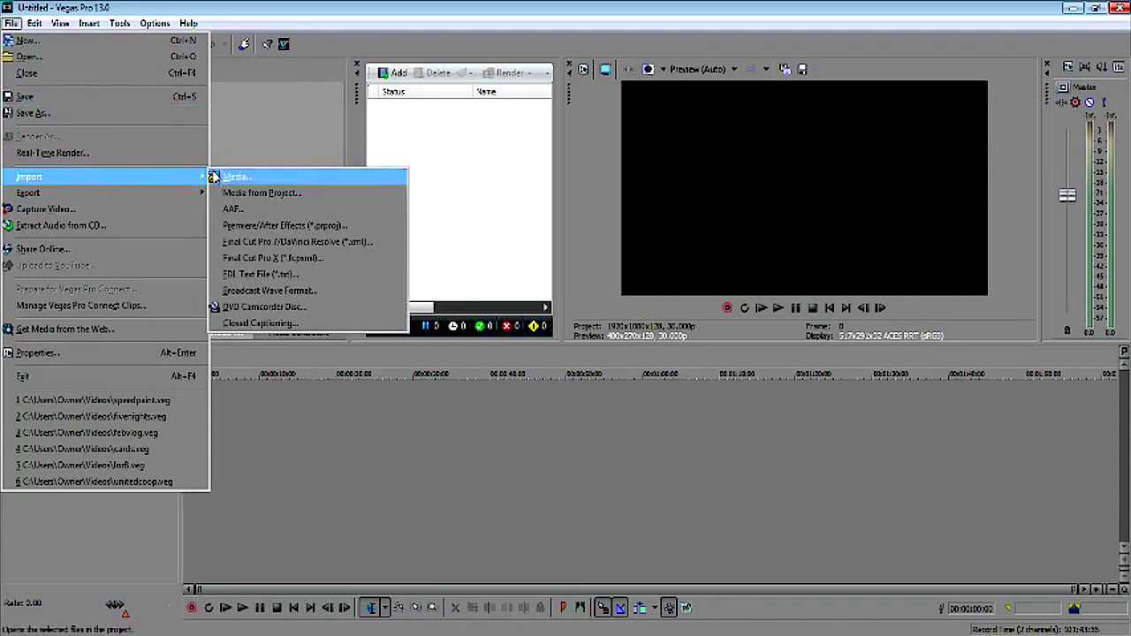
pyautogui.click(222, 177)
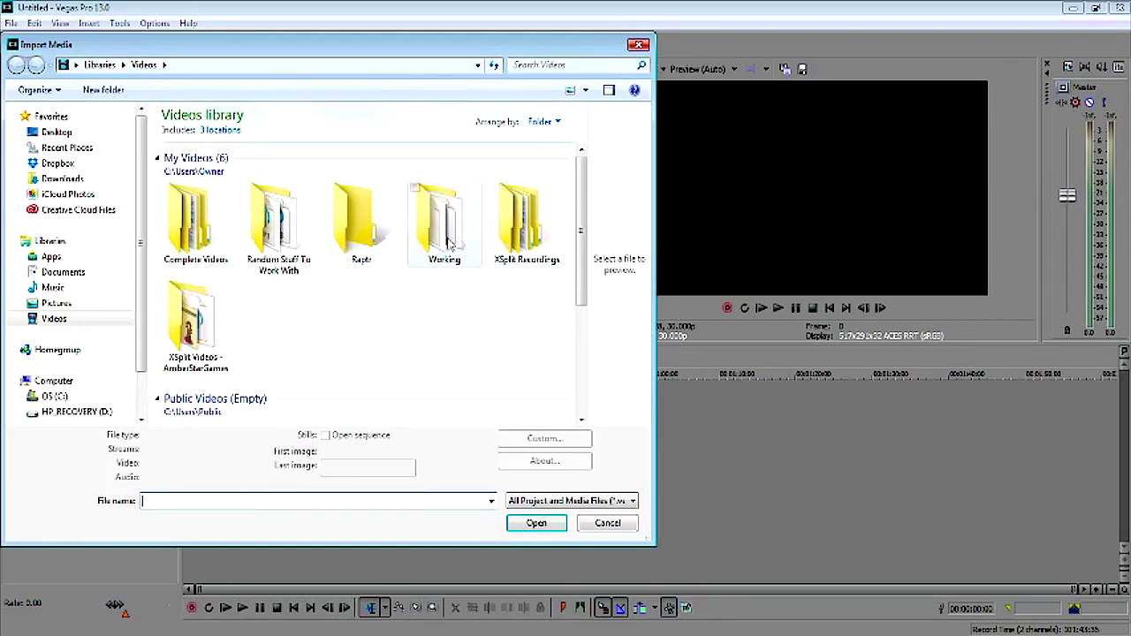
pyautogui.doubleClick(219, 343)
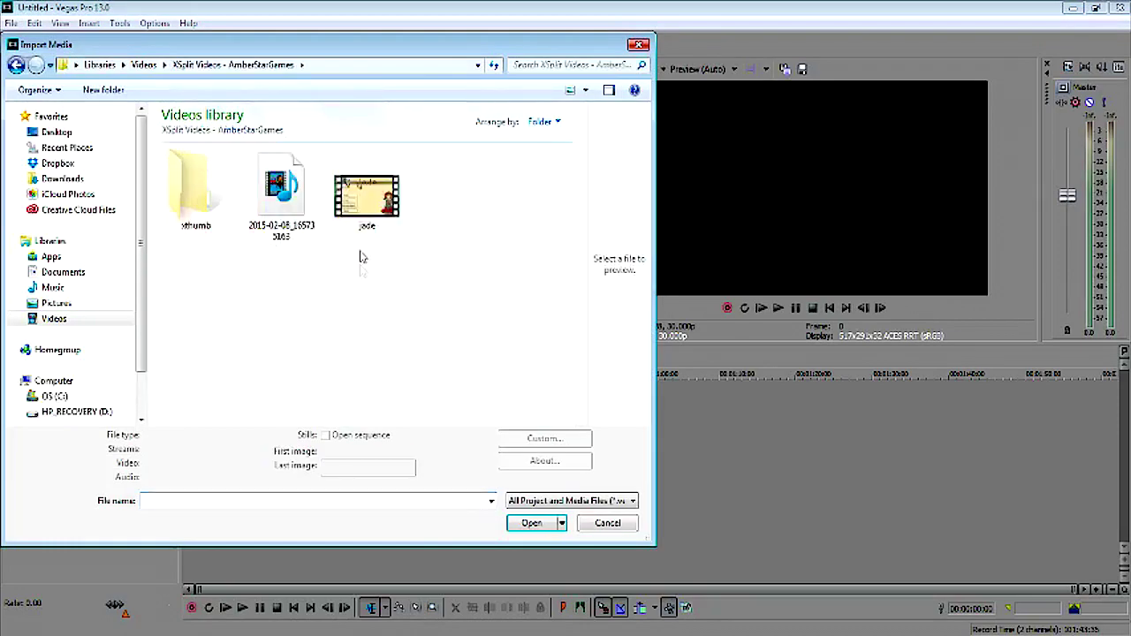
pyautogui.click(363, 210)
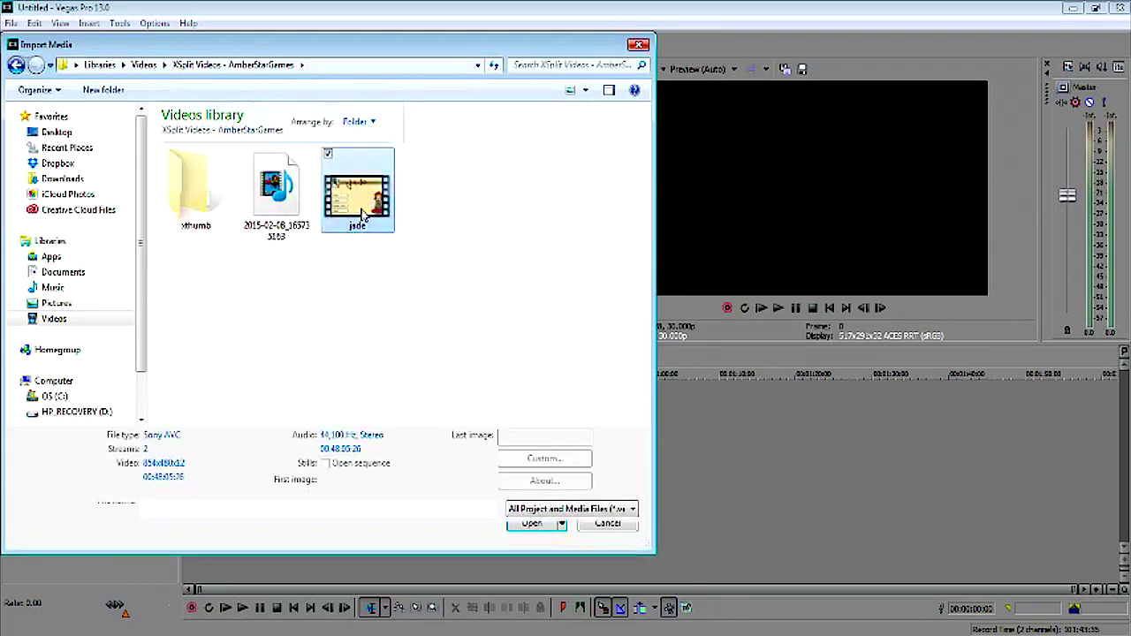
pyautogui.click(277, 199)
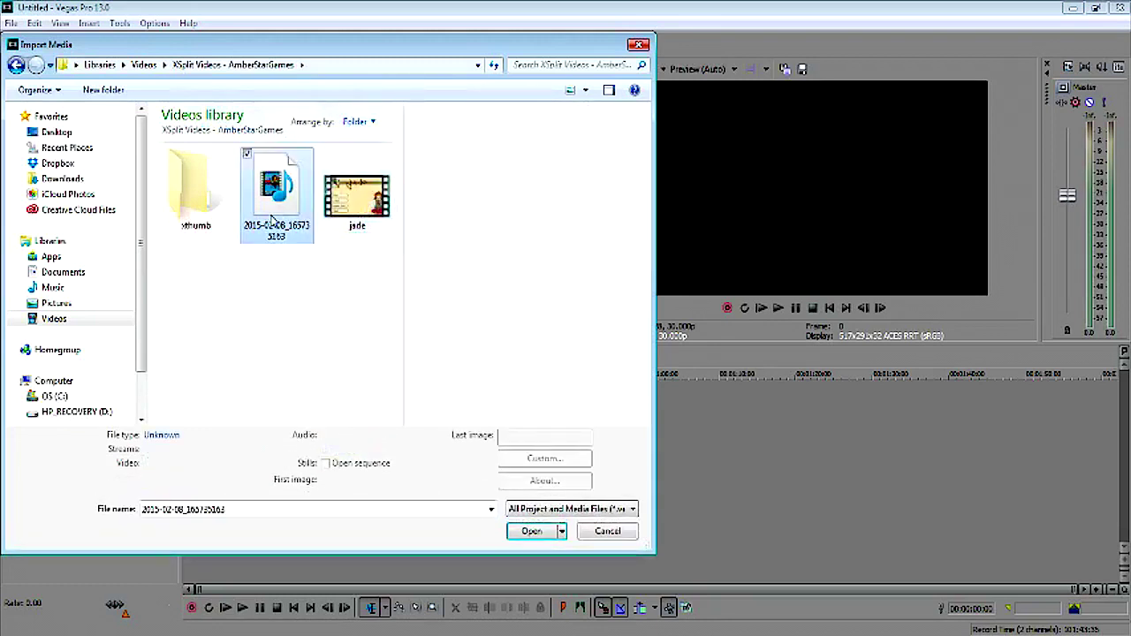
pyautogui.click(374, 225)
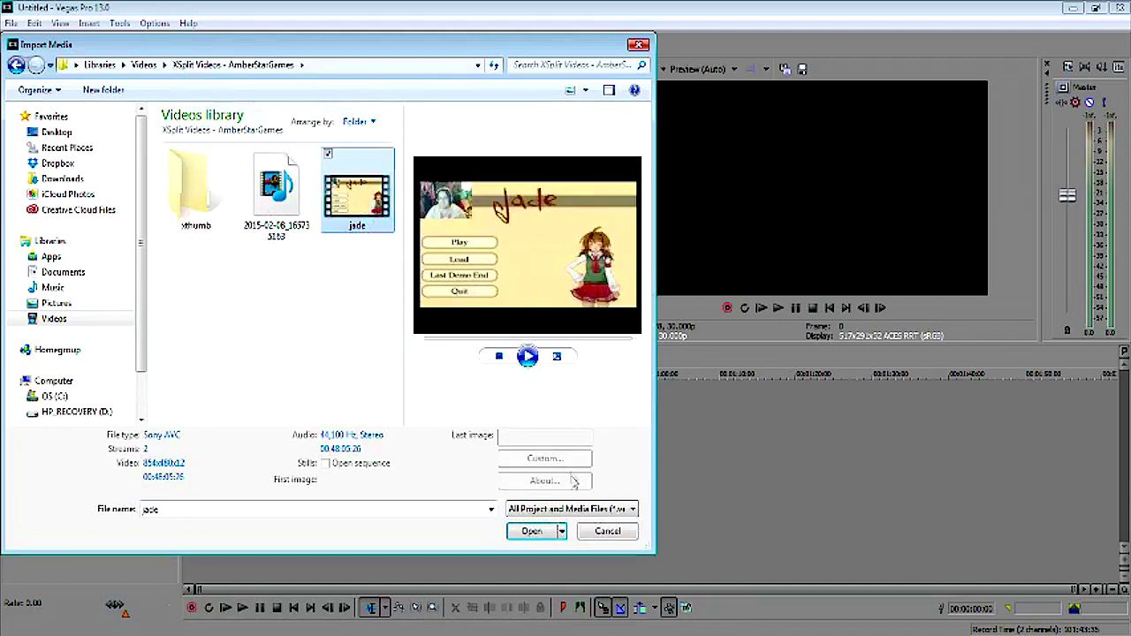
pyautogui.click(531, 531)
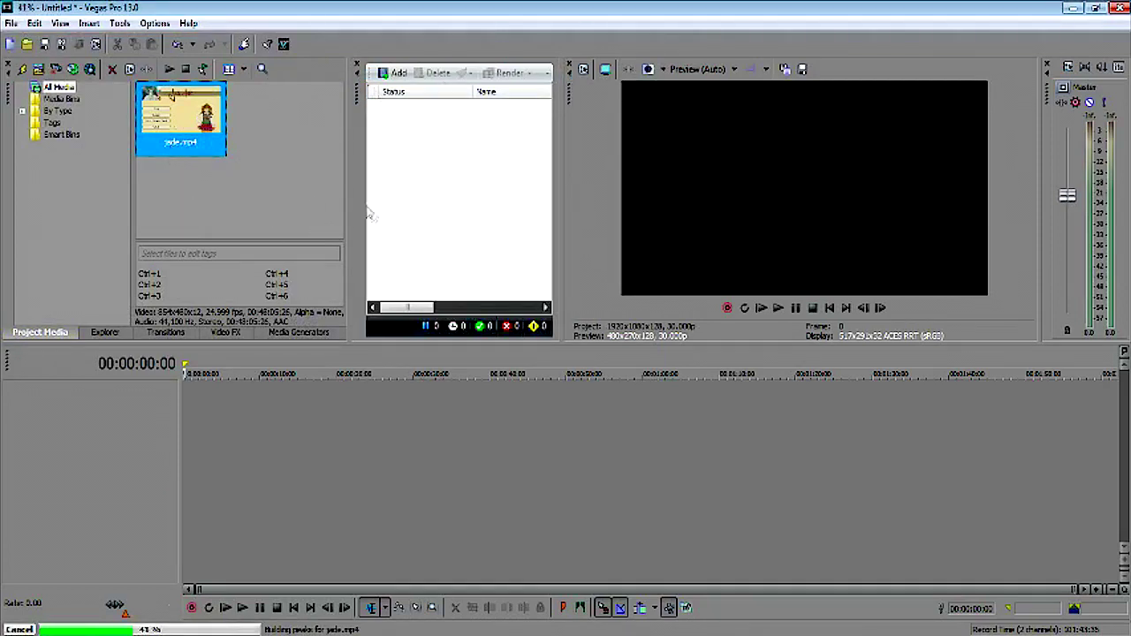
# - Widen the Project Media panel and drag the jade.mp4 thumbnail onto the timeline
pyautogui.moveTo(348, 188); pyautogui.dragTo(554, 196)
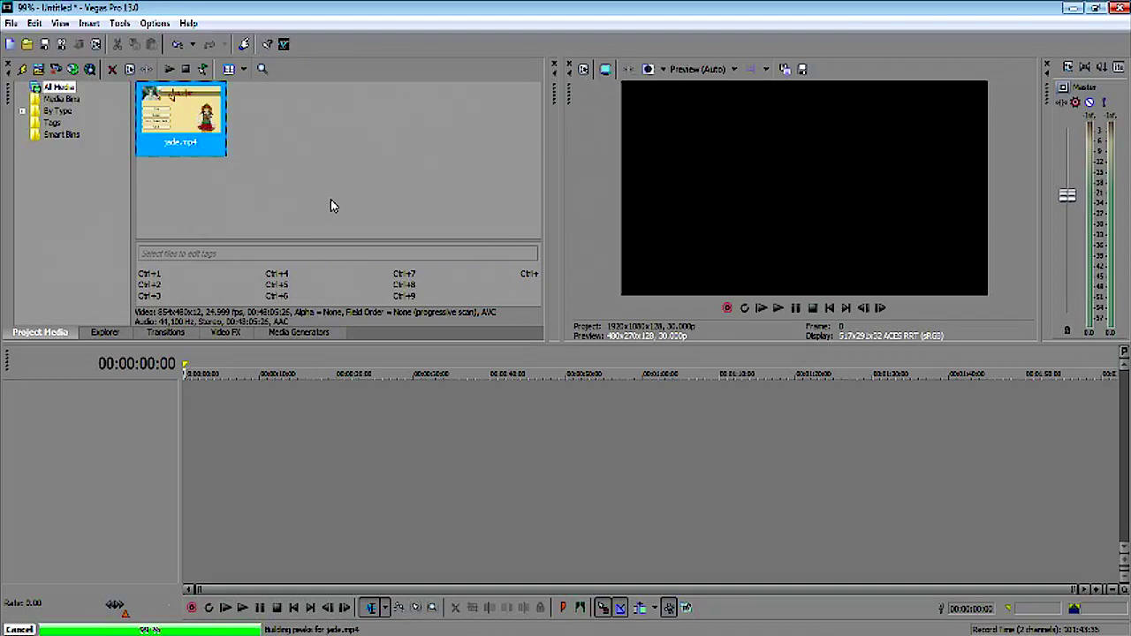
pyautogui.moveTo(181, 113); pyautogui.dragTo(203, 402)
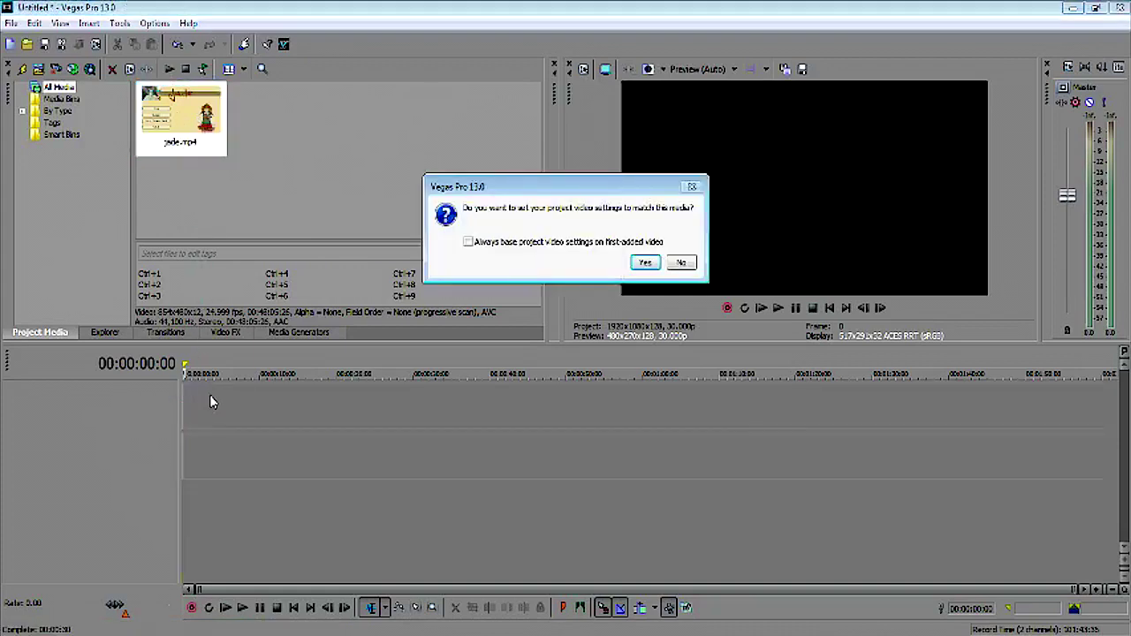
# - Decline matching media settings to keep 1920x1080 at 30 fps, then open Project Video Properties
pyautogui.click(681, 262)
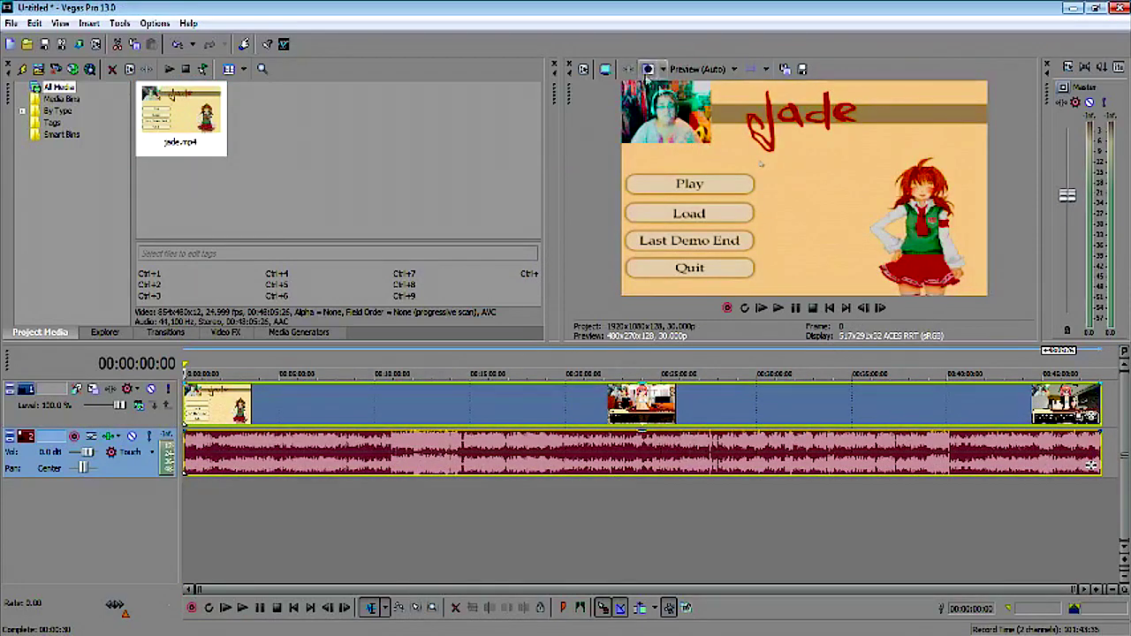
pyautogui.click(584, 69)
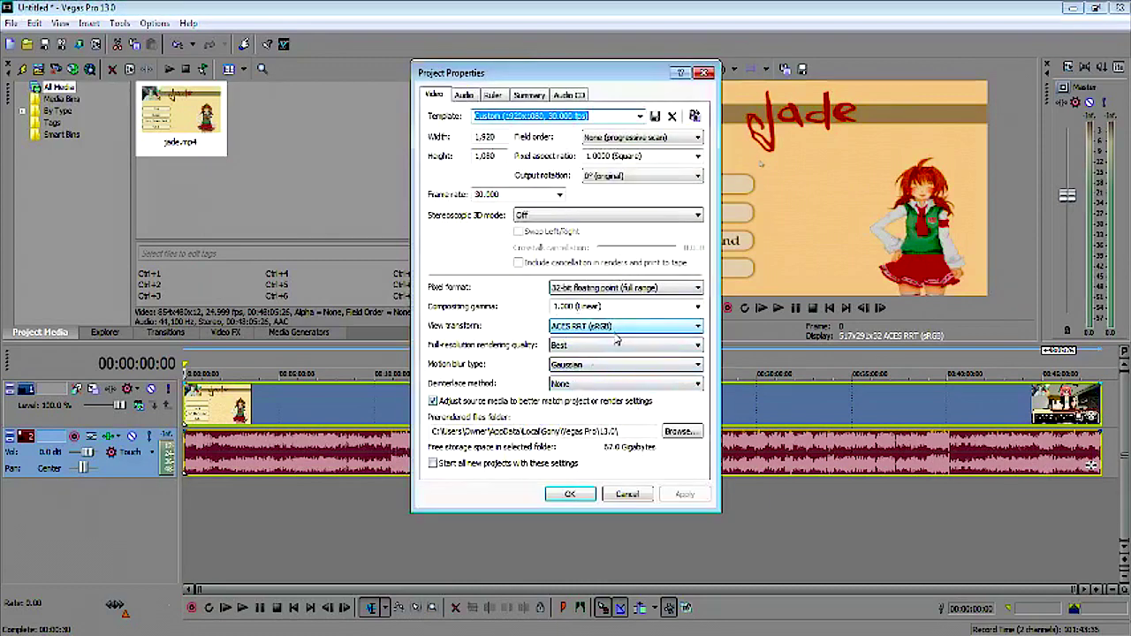
pyautogui.click(616, 327)
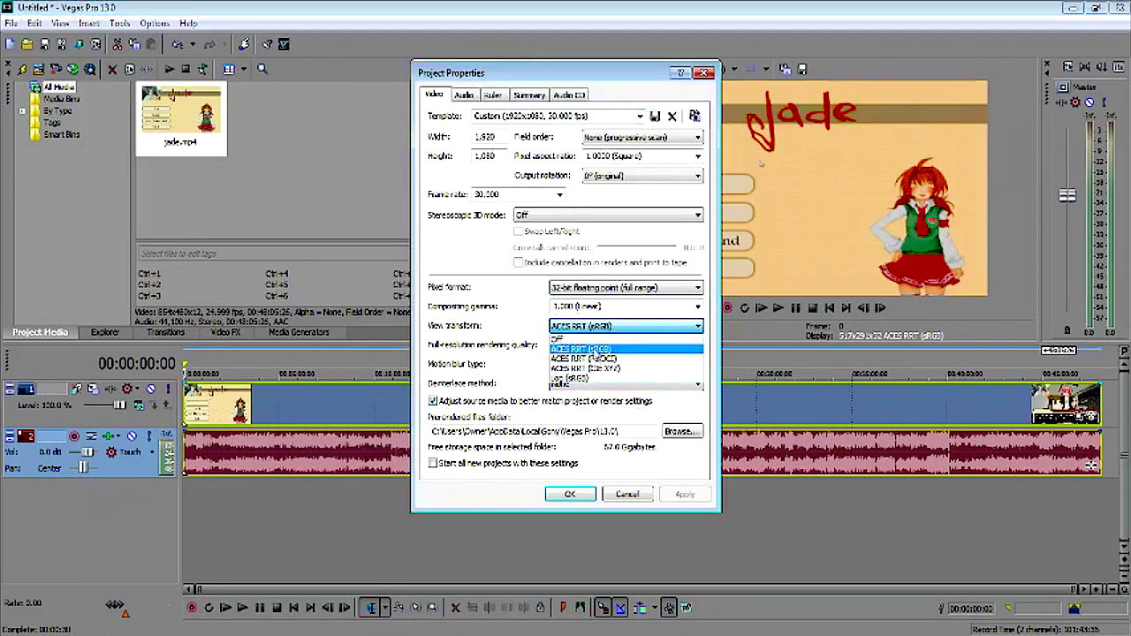
pyautogui.click(591, 349)
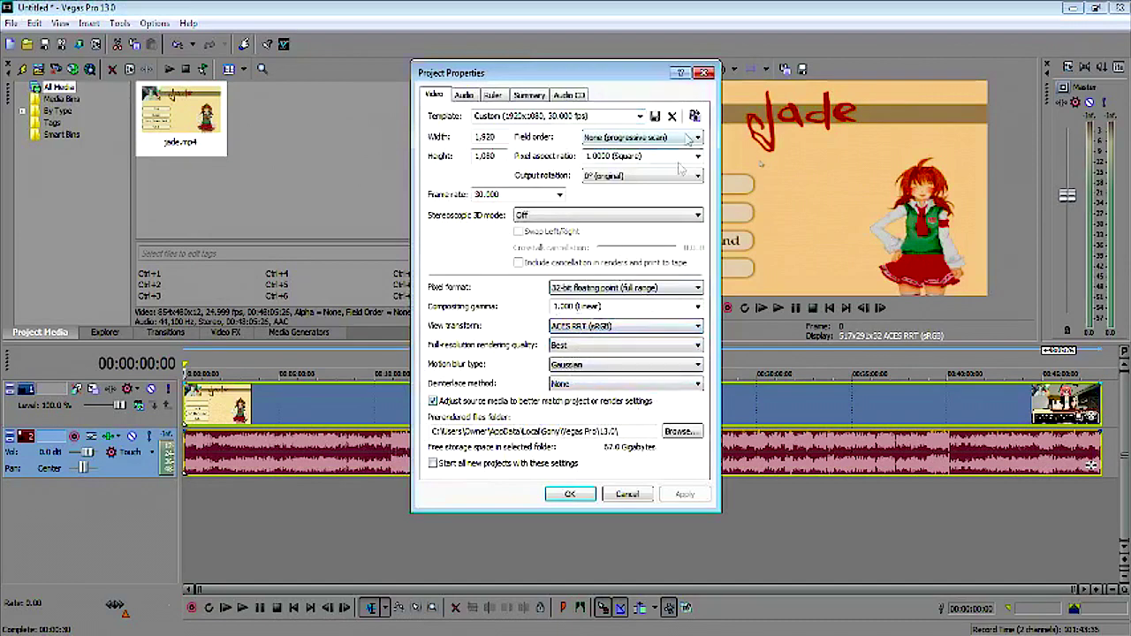
pyautogui.click(703, 74)
pyautogui.press('space')
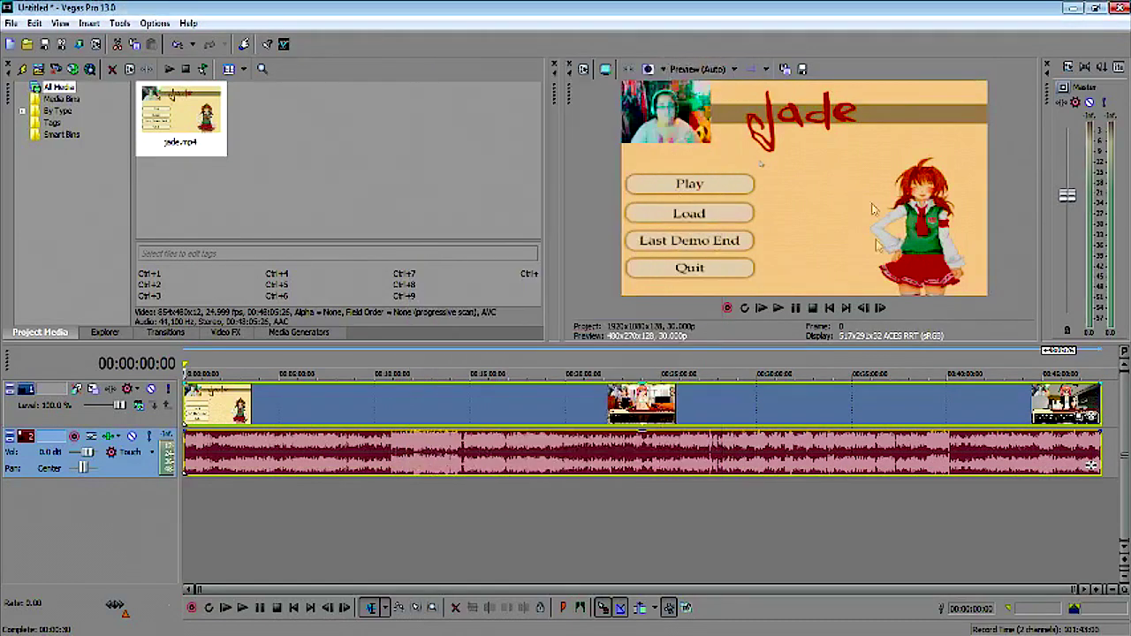
pyautogui.click(400, 413)
pyautogui.click(842, 413)
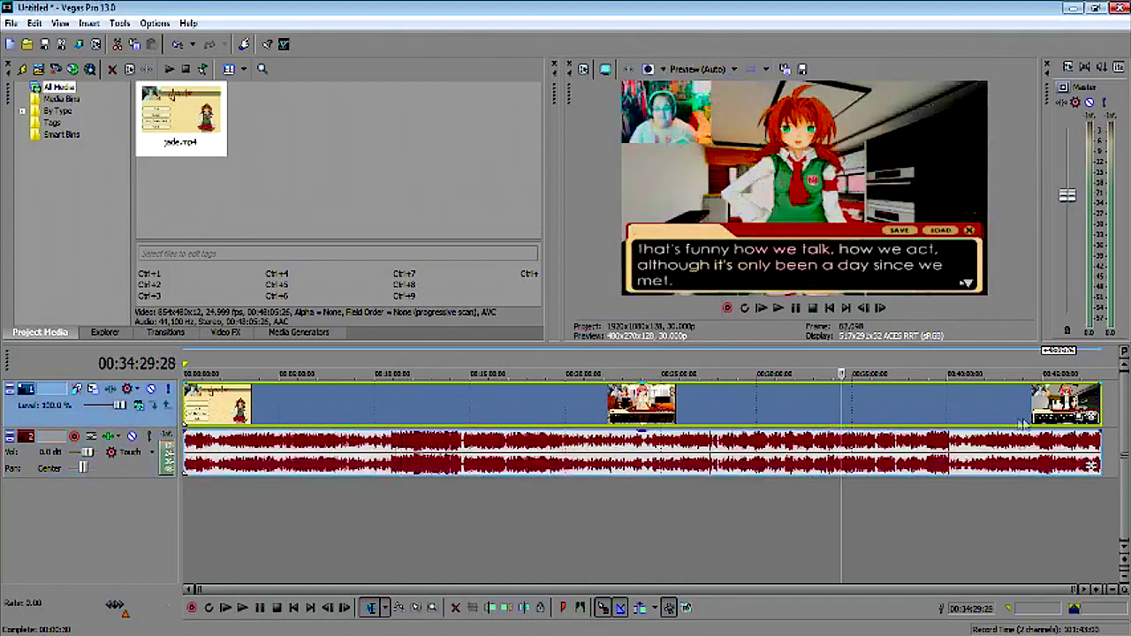
pyautogui.click(1096, 406)
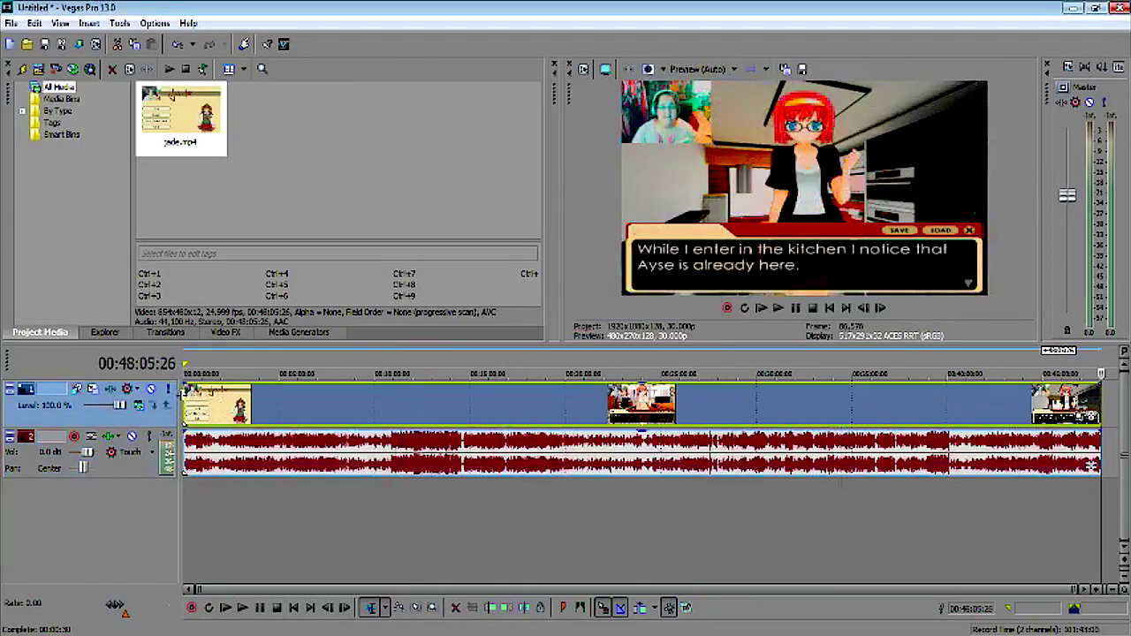
pyautogui.click(185, 395)
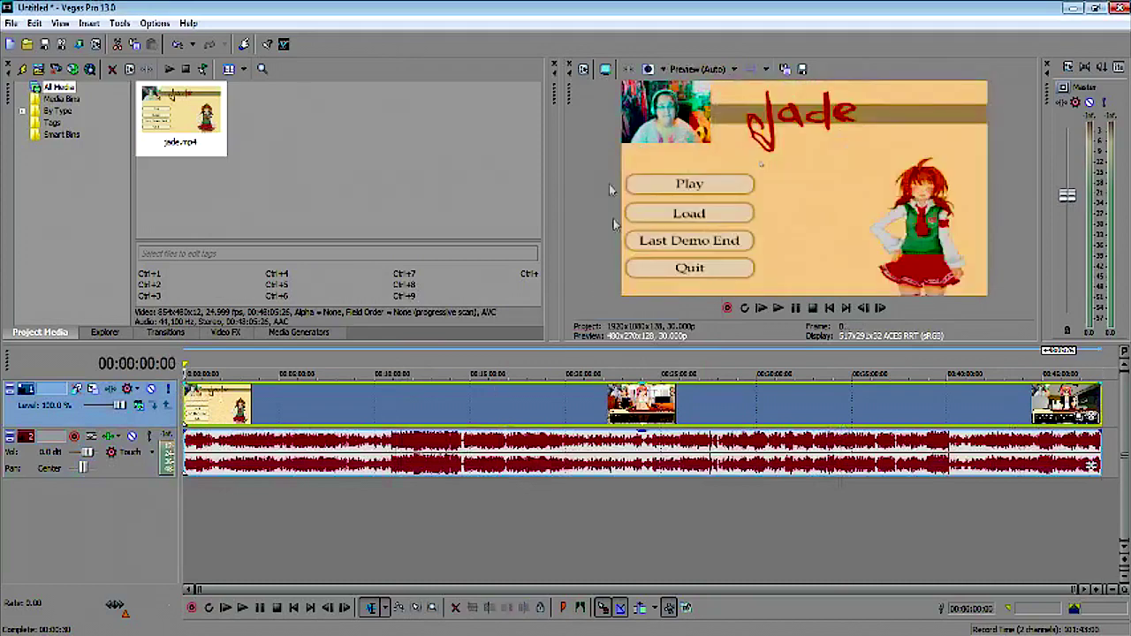
pyautogui.click(584, 69)
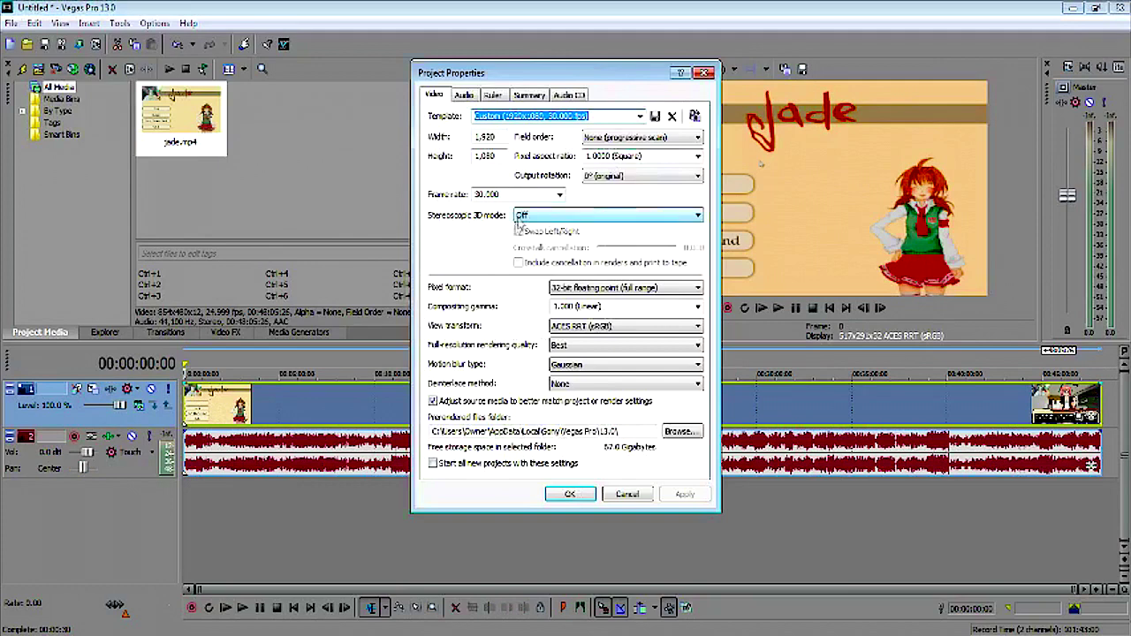
# - Set the pixel format to 32-bit floating point (full range) and the view transform to Off
pyautogui.click(661, 288)
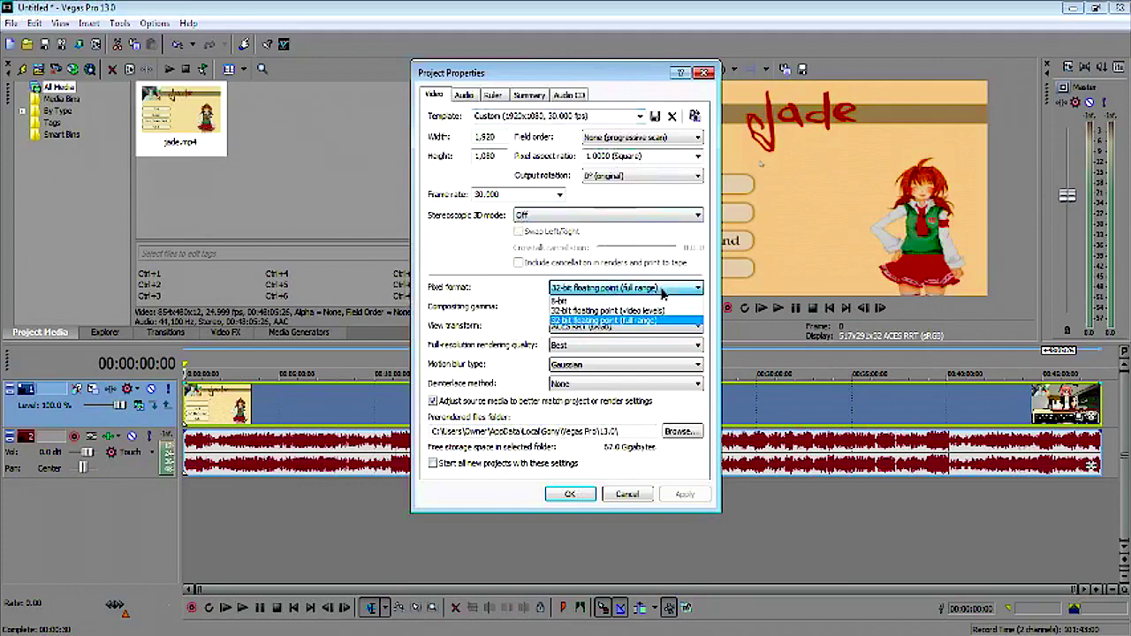
pyautogui.click(623, 301)
pyautogui.click(623, 288)
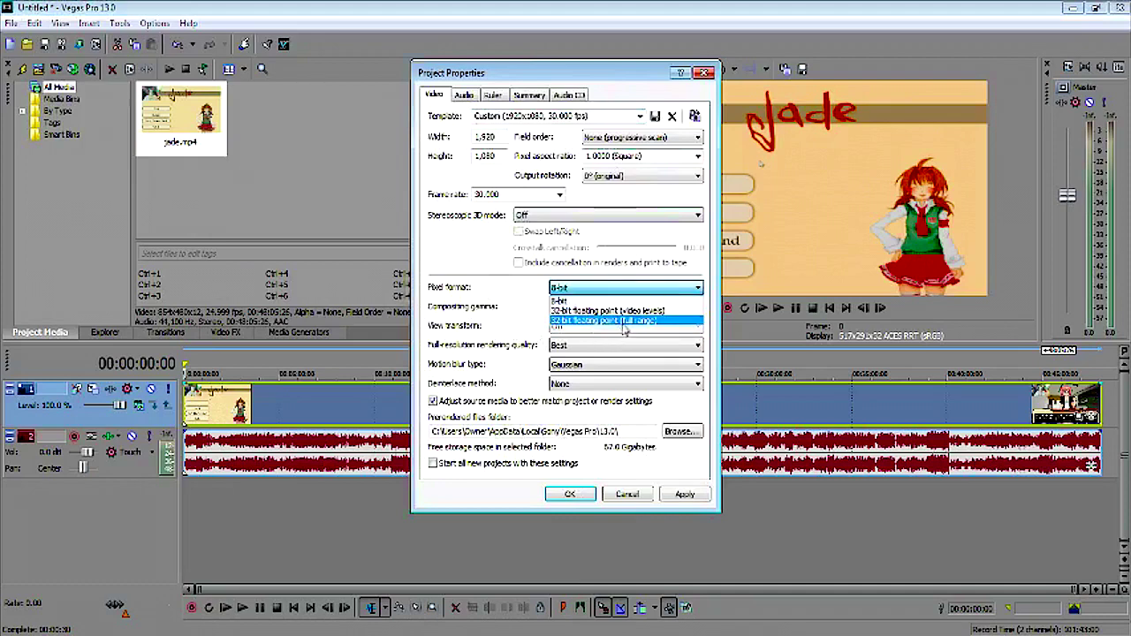
pyautogui.click(623, 322)
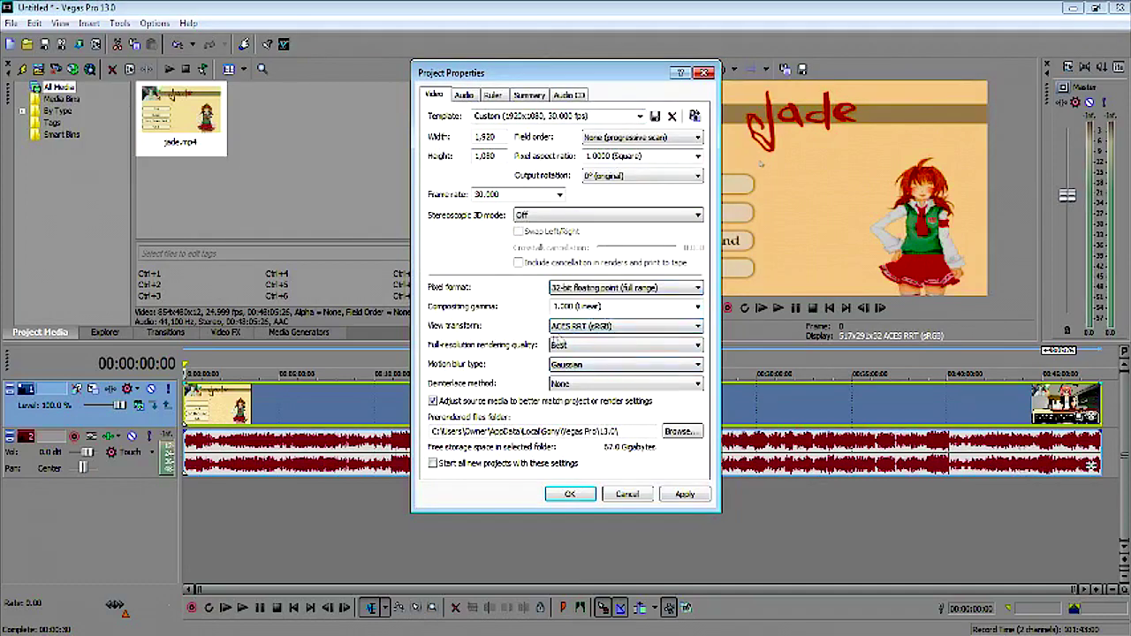
pyautogui.click(633, 288)
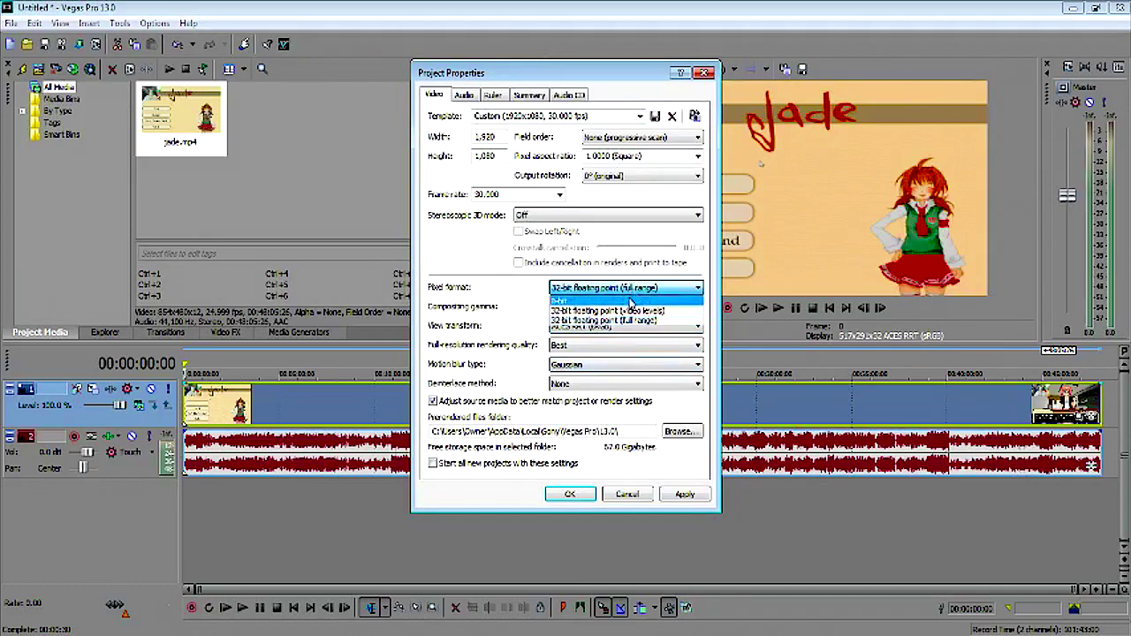
pyautogui.click(624, 311)
pyautogui.click(645, 288)
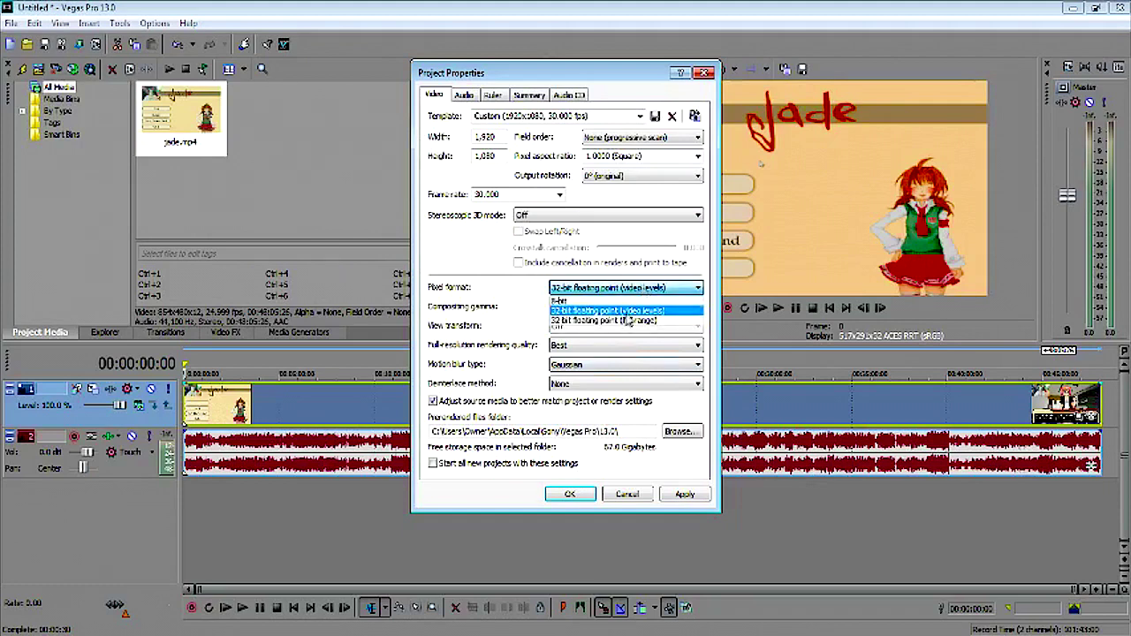
pyautogui.click(626, 321)
pyautogui.click(616, 327)
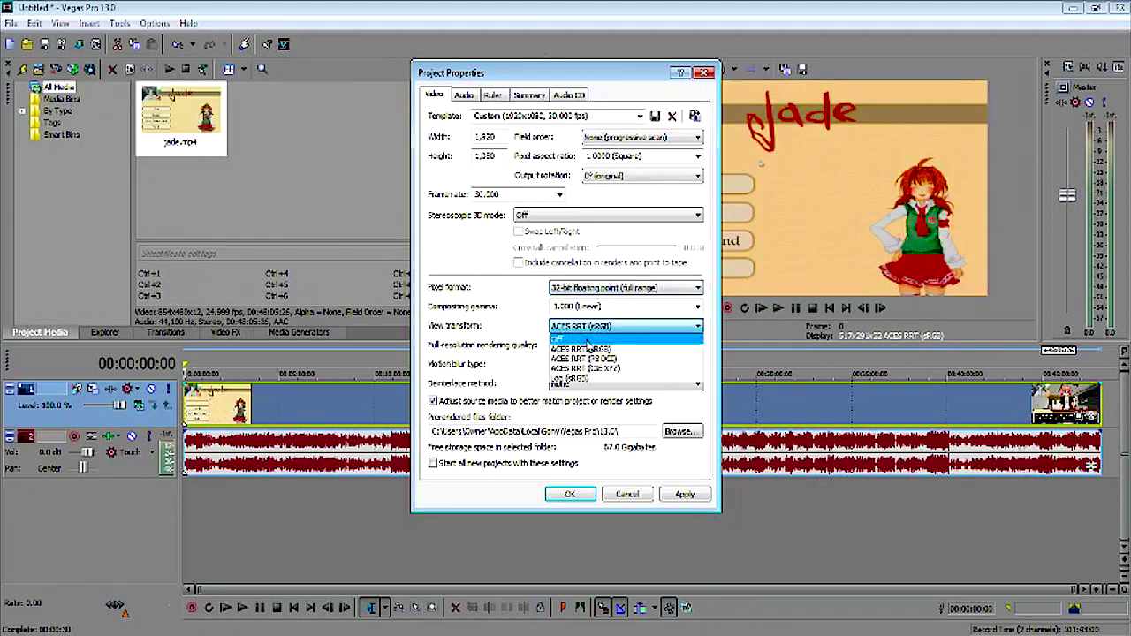
pyautogui.click(585, 340)
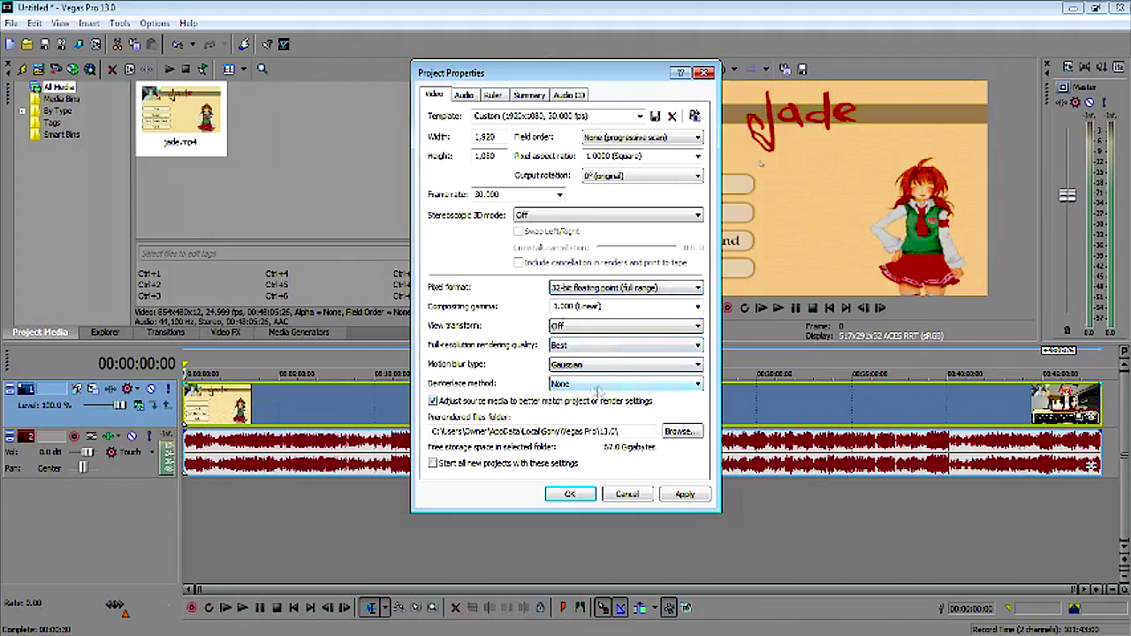
# - Apply the settings, make them the default for all new projects, and close Project Properties
pyautogui.click(669, 497)
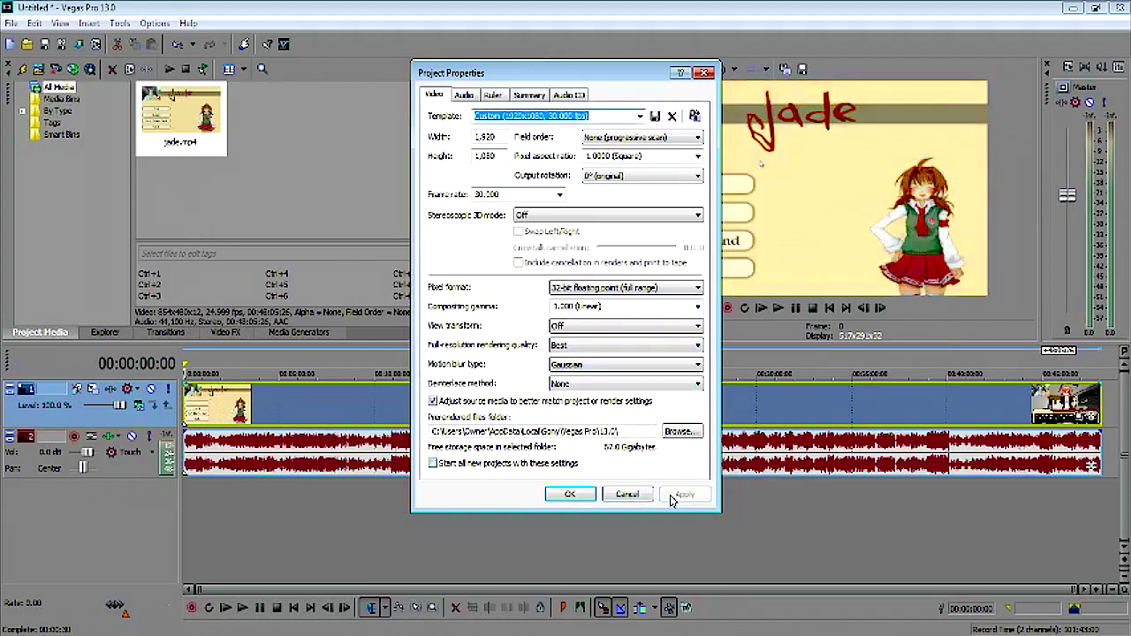
pyautogui.click(441, 465)
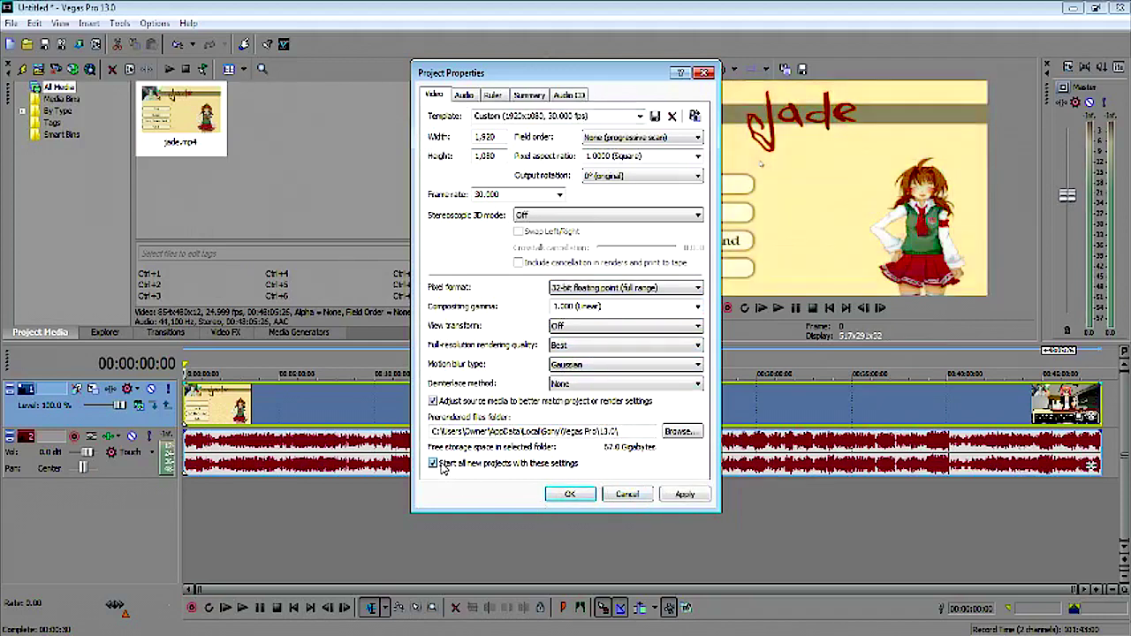
pyautogui.click(570, 494)
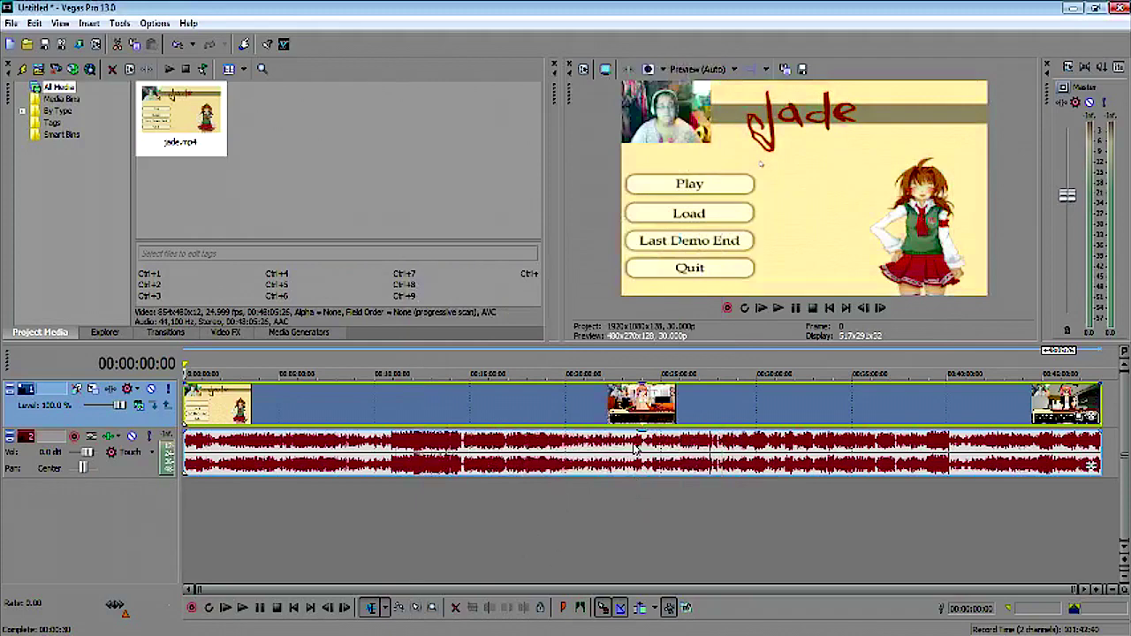
# - Preview frames from 00:14:09:09 to near the end, return to the start, and reopen Project Video Properties
pyautogui.click(453, 423)
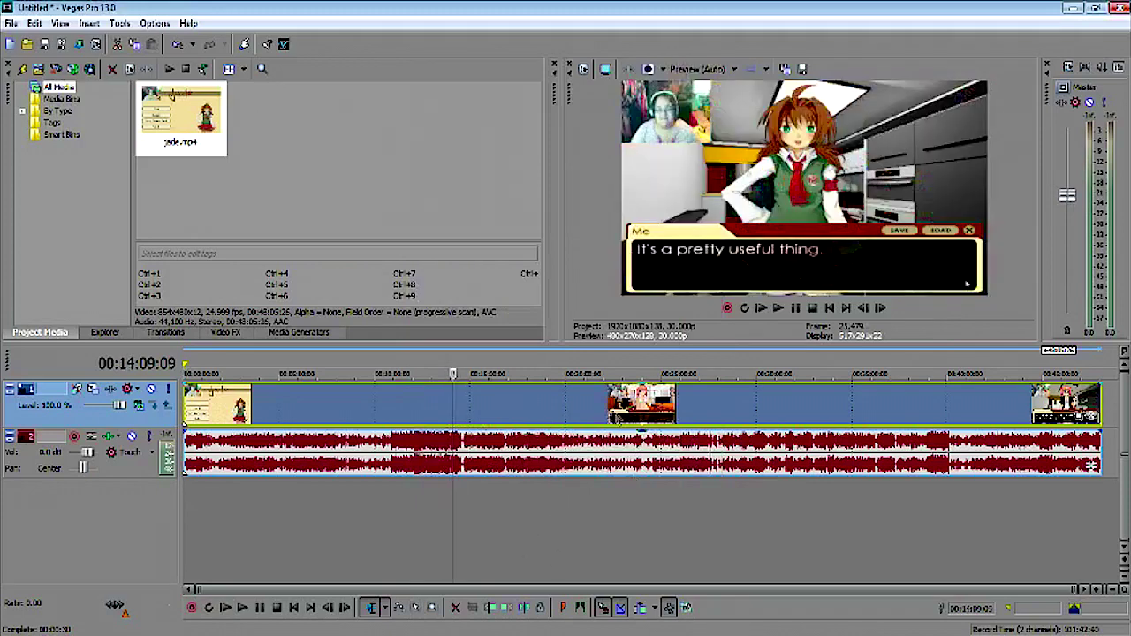
pyautogui.click(618, 415)
pyautogui.click(735, 416)
pyautogui.click(911, 415)
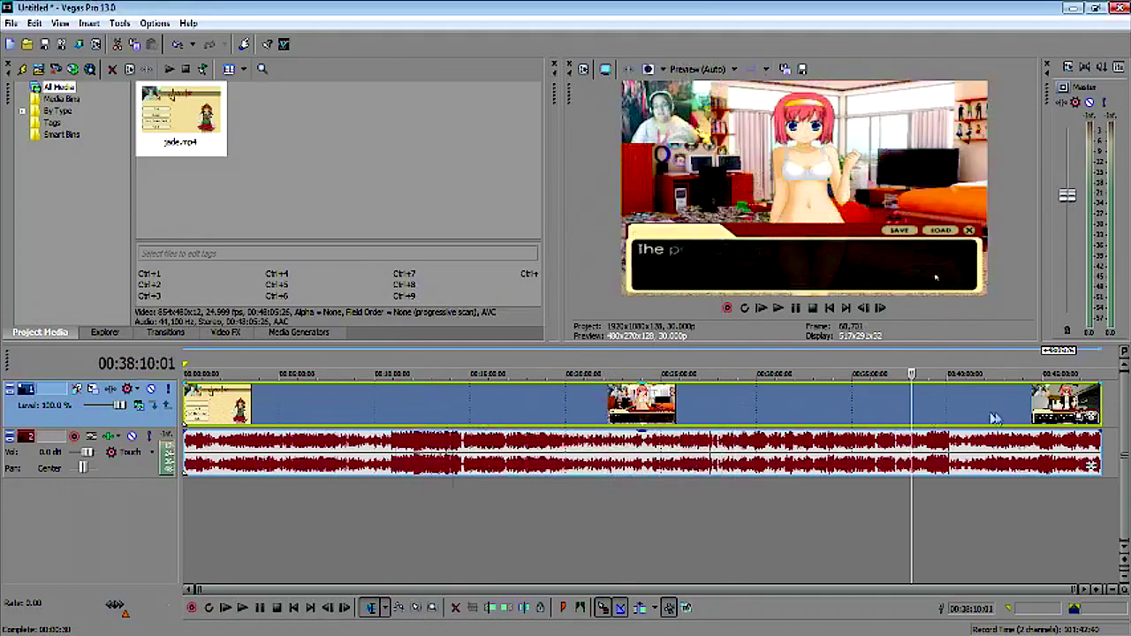
pyautogui.click(1094, 415)
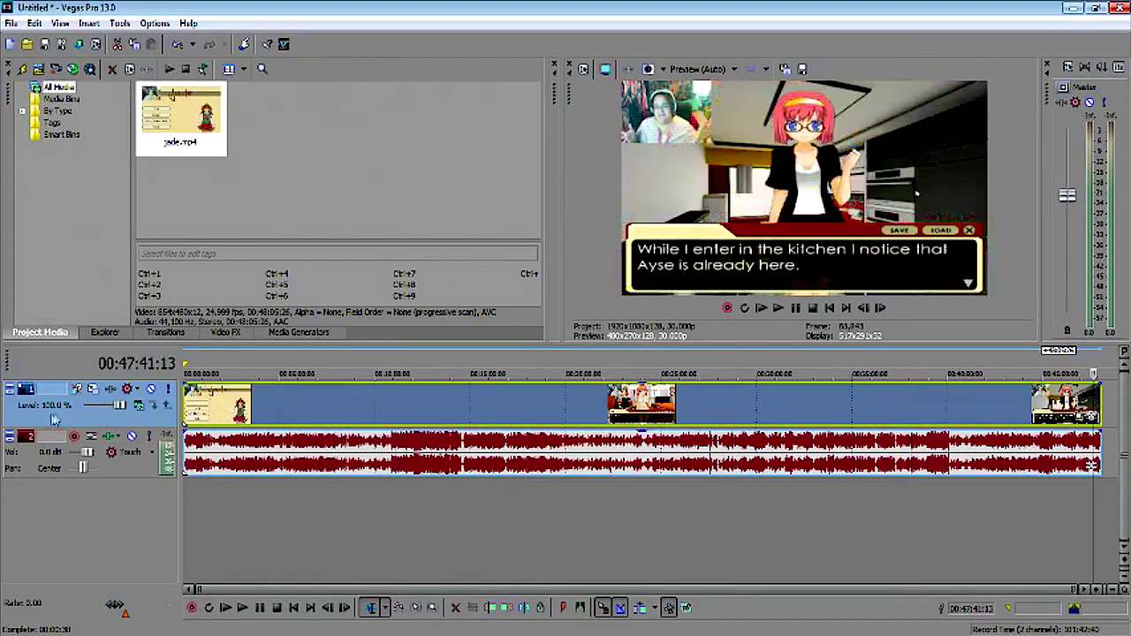
pyautogui.click(186, 407)
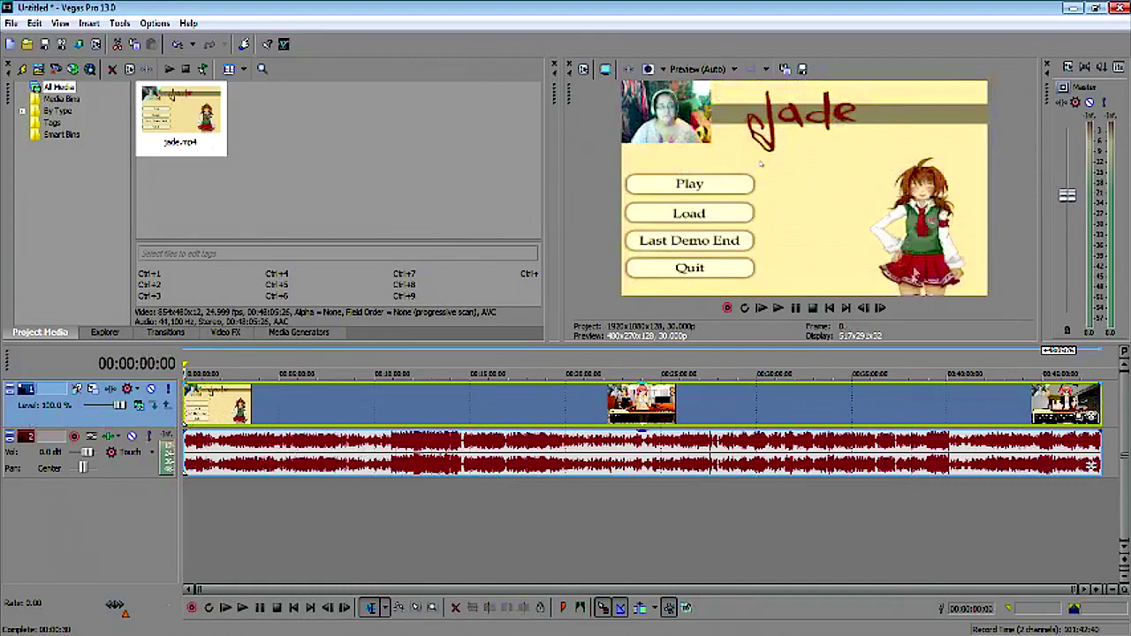
pyautogui.click(583, 70)
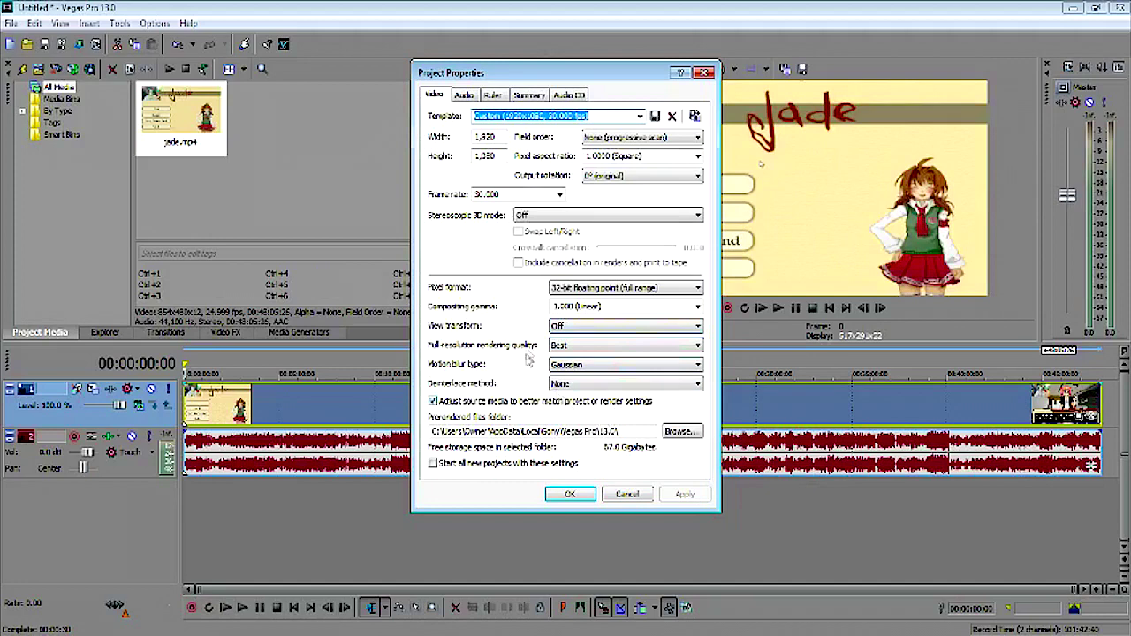
# - Reselect 32-bit floating point (full range), keep the view transform Off, and tick Start all new projects
pyautogui.click(650, 293)
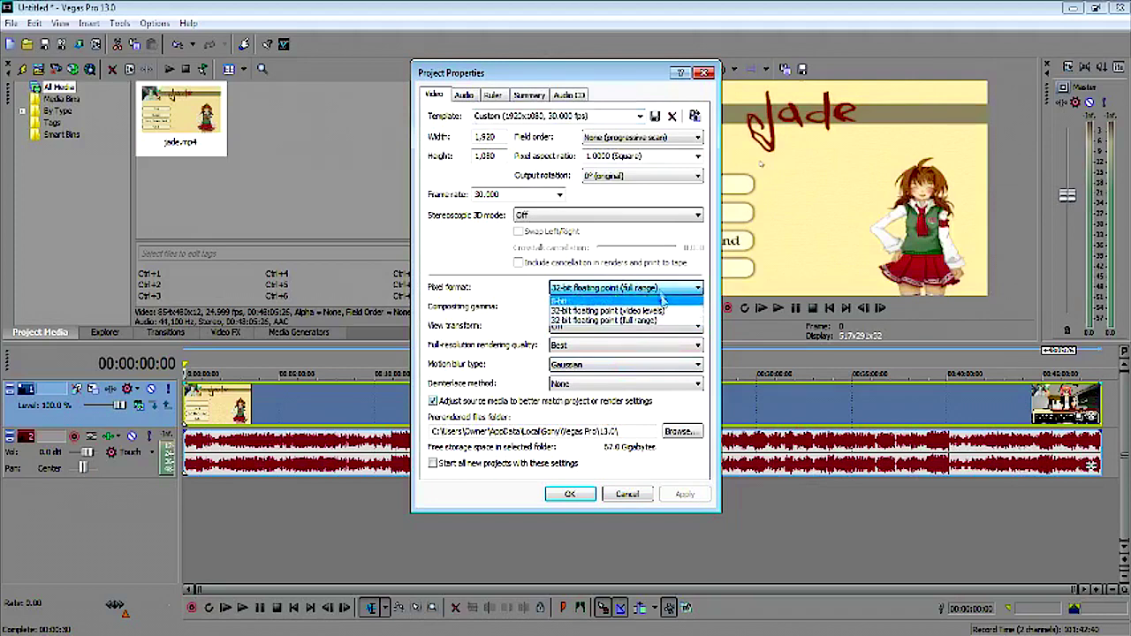
pyautogui.click(592, 320)
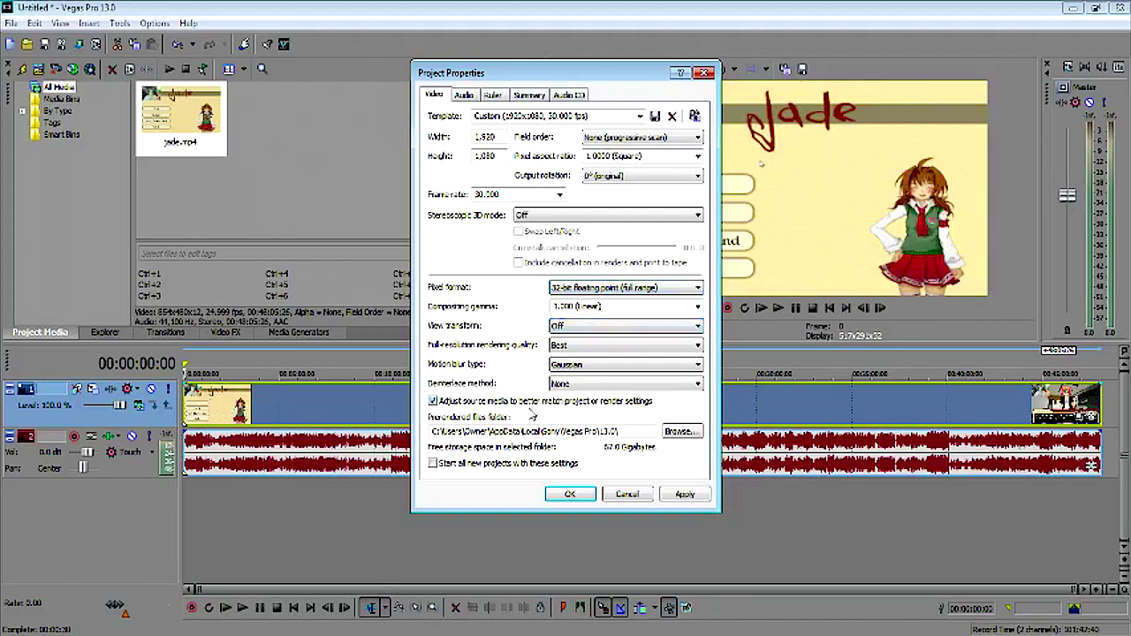
pyautogui.click(631, 329)
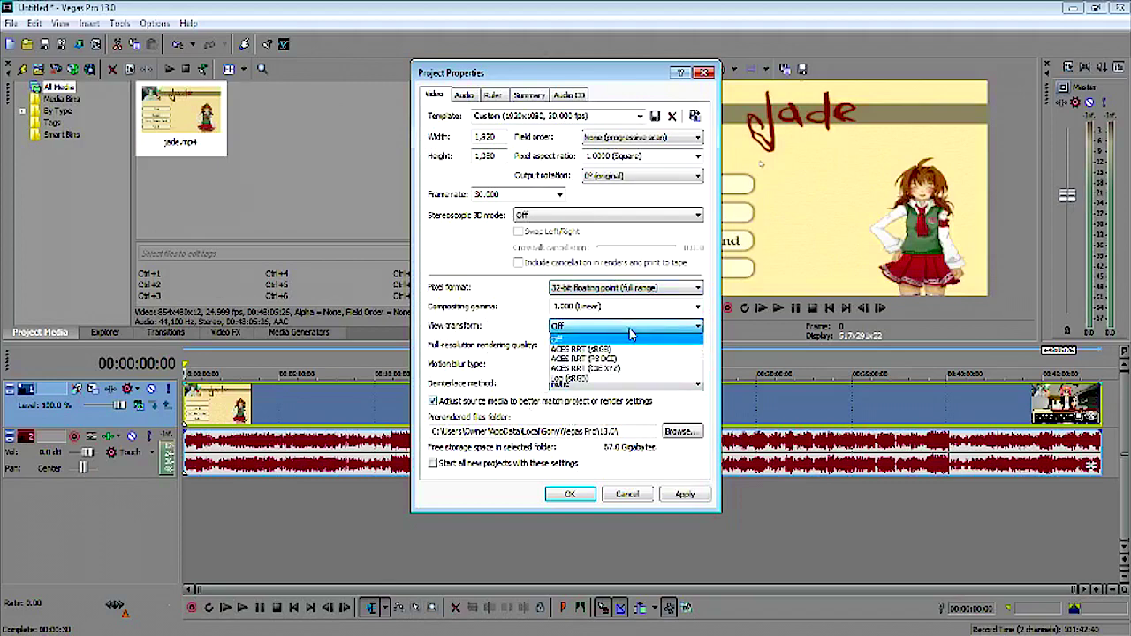
pyautogui.click(566, 341)
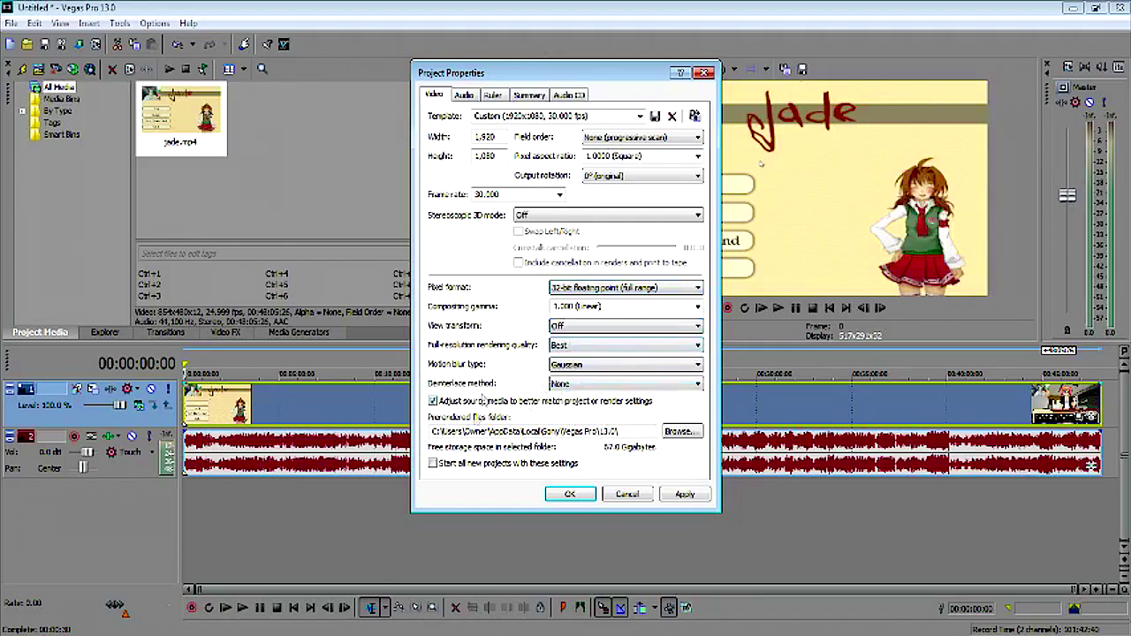
pyautogui.click(596, 332)
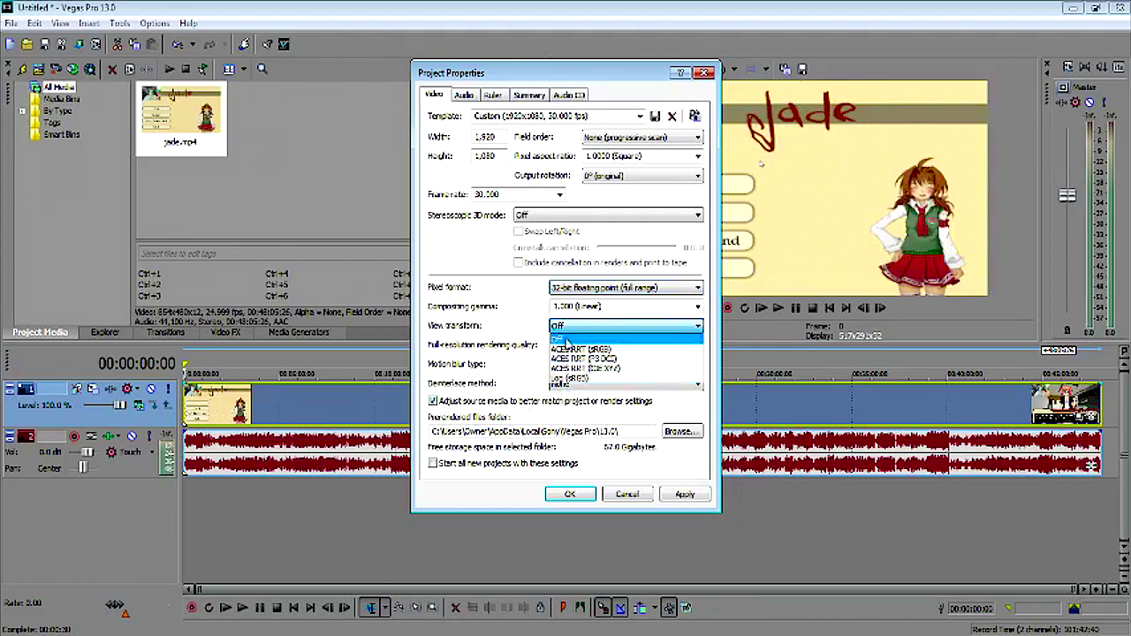
pyautogui.click(566, 341)
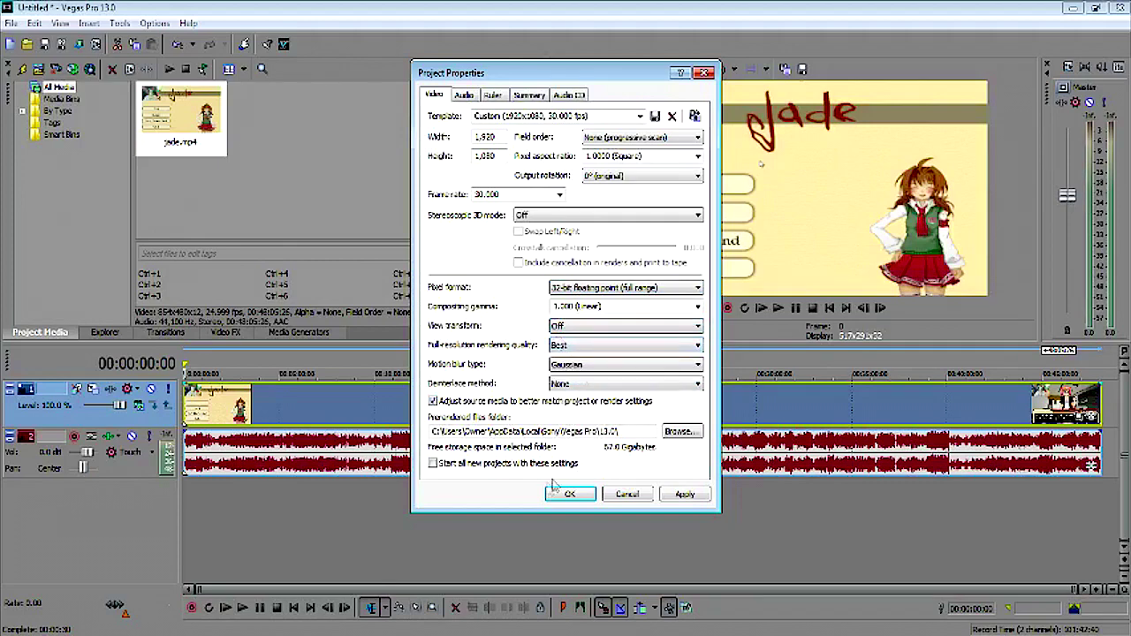
pyautogui.click(433, 464)
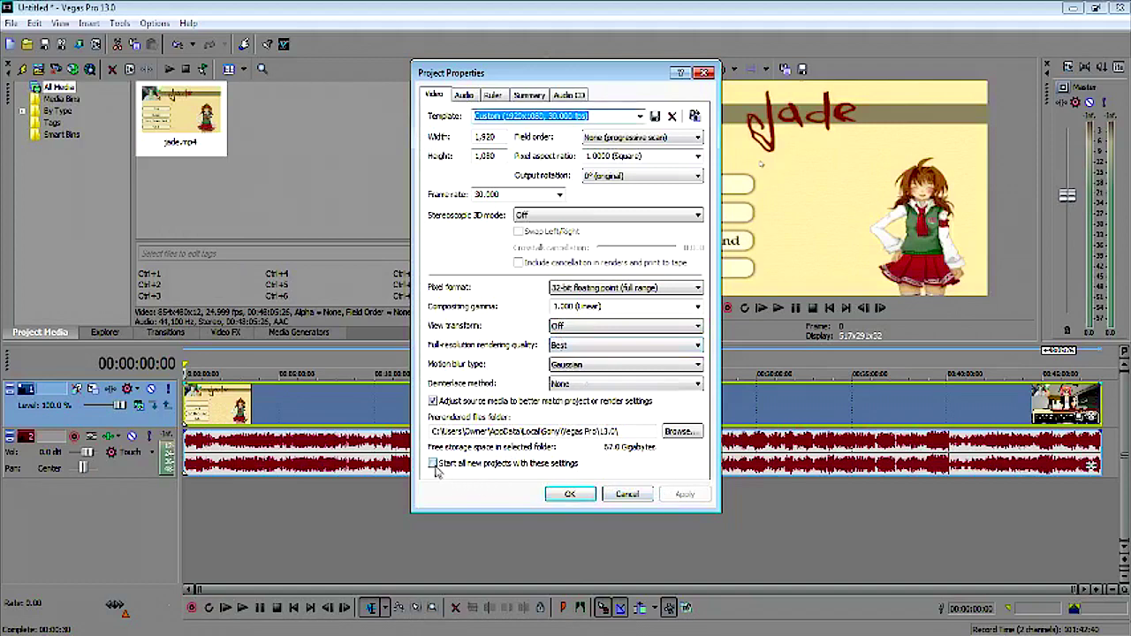
# - Close Project Properties, then in Render As customize the favourite Youtube HD 30 template
pyautogui.click(571, 495)
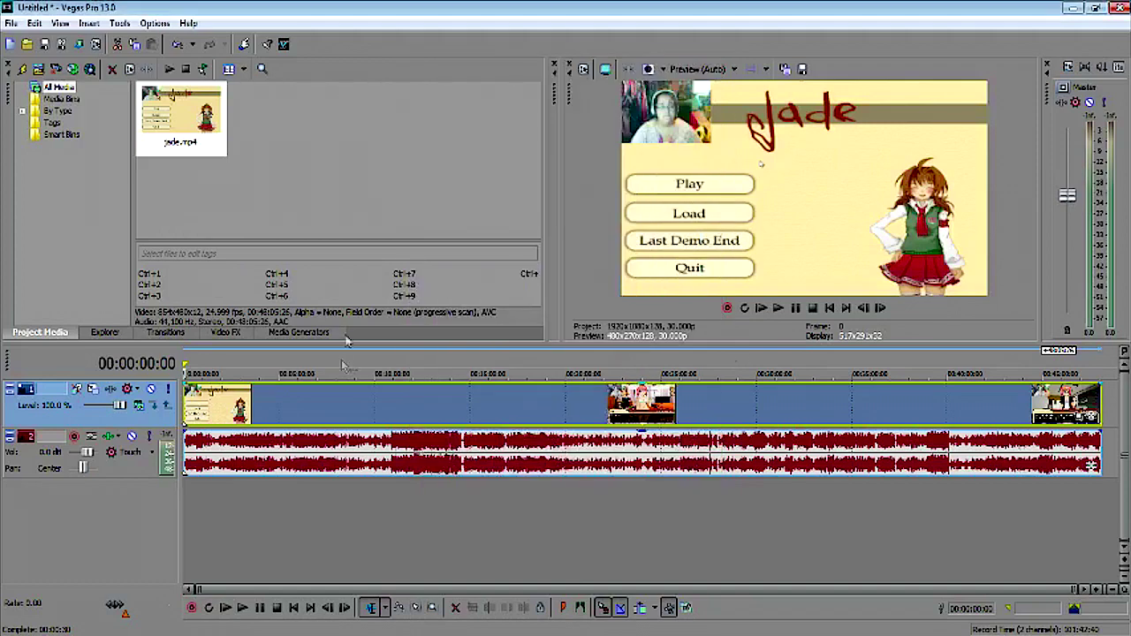
pyautogui.click(11, 23)
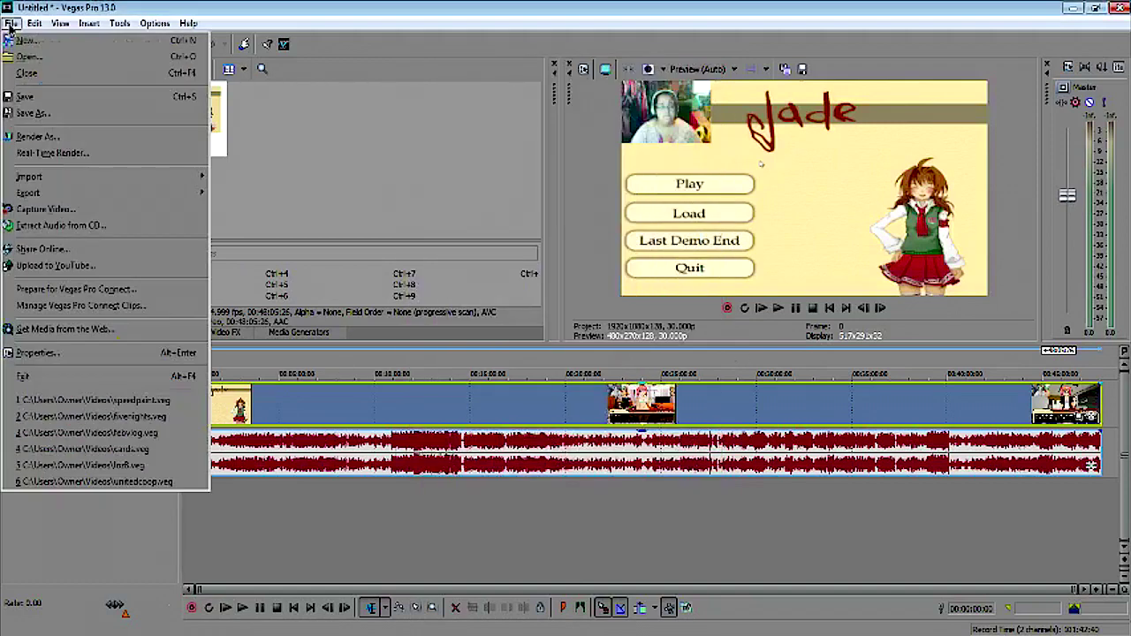
pyautogui.click(78, 141)
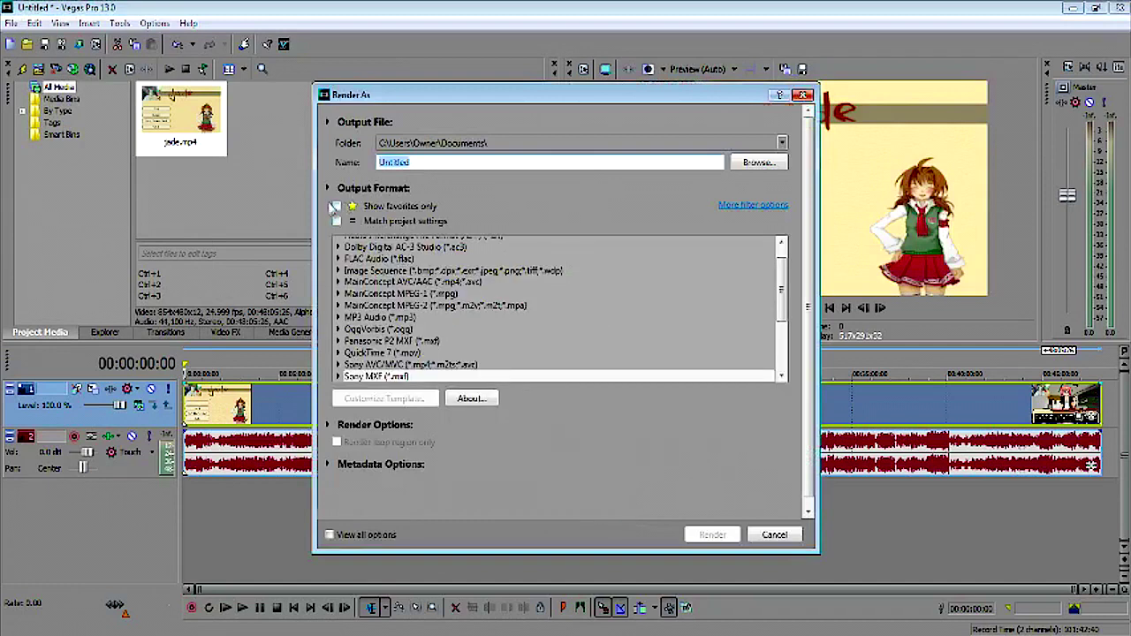
pyautogui.click(337, 206)
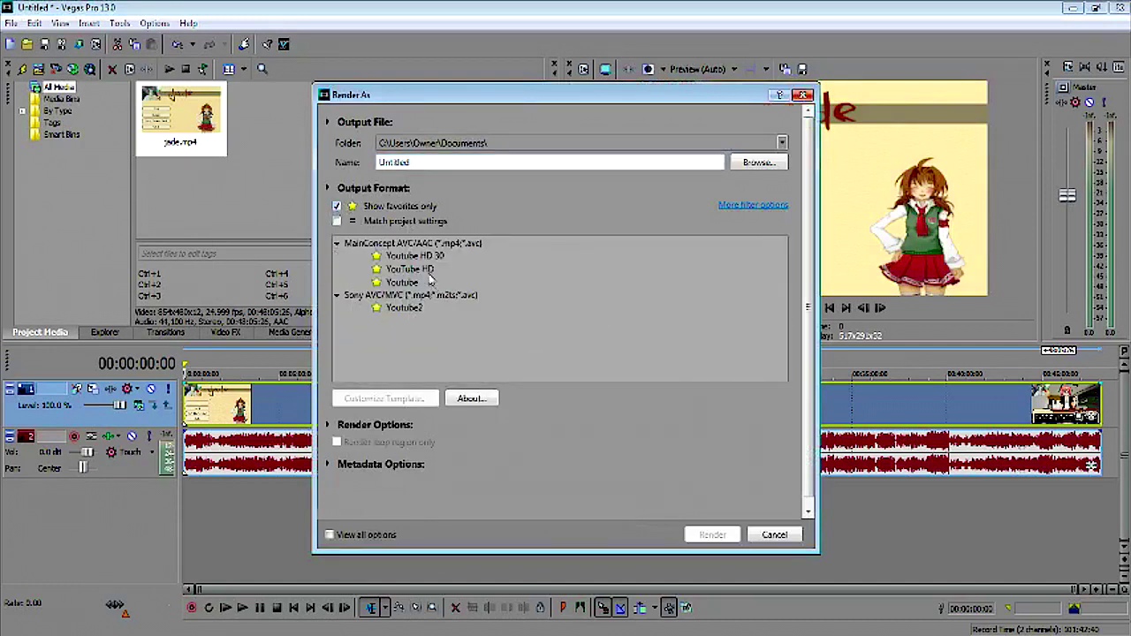
pyautogui.click(412, 258)
pyautogui.click(404, 398)
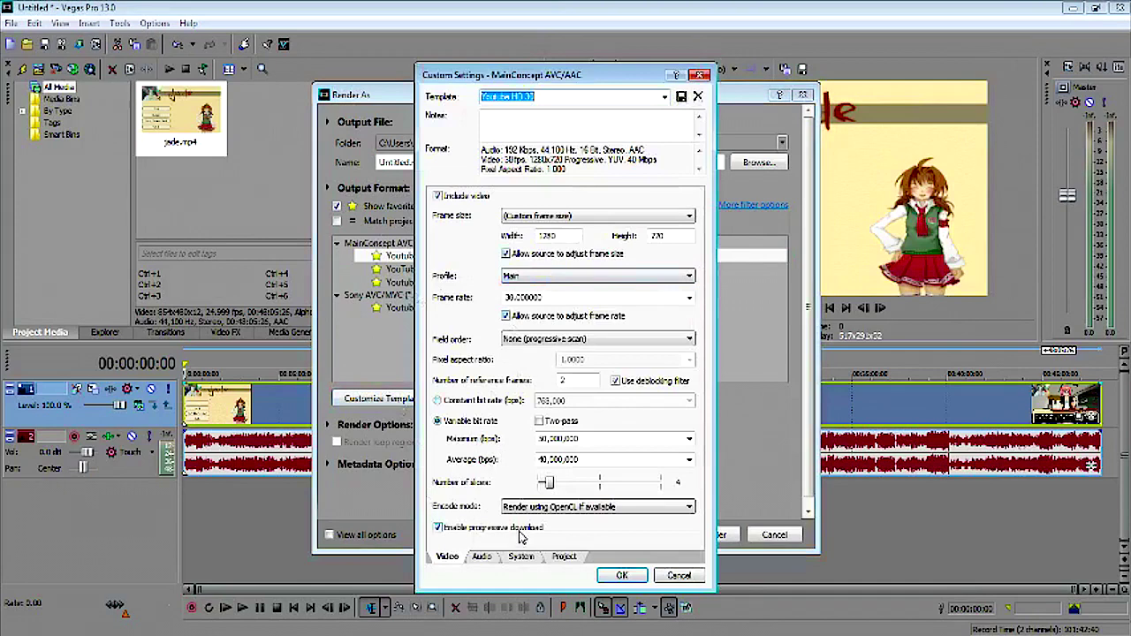
# - Check that the render Project tab's colour space stays ACES RRT (sRGB)
pyautogui.click(558, 557)
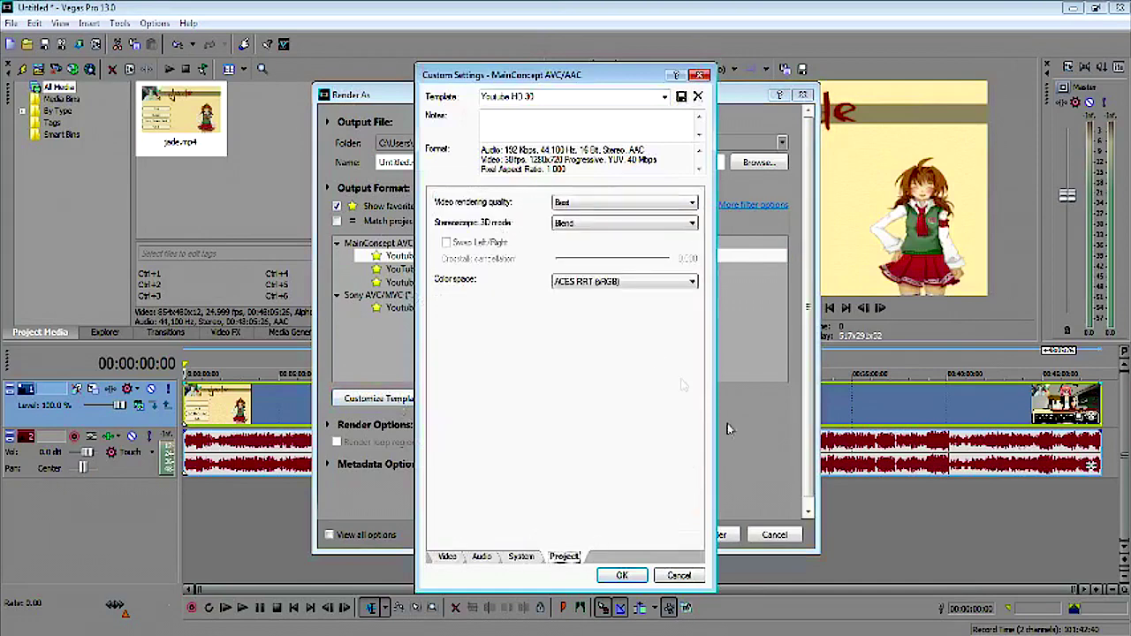
pyautogui.click(663, 282)
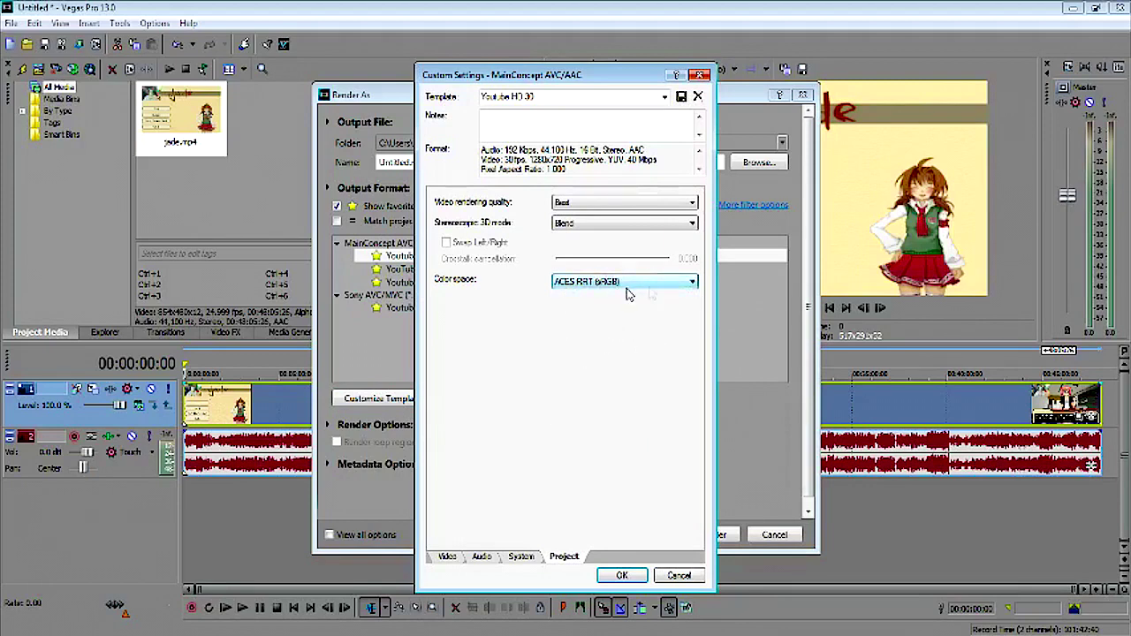
pyautogui.click(627, 283)
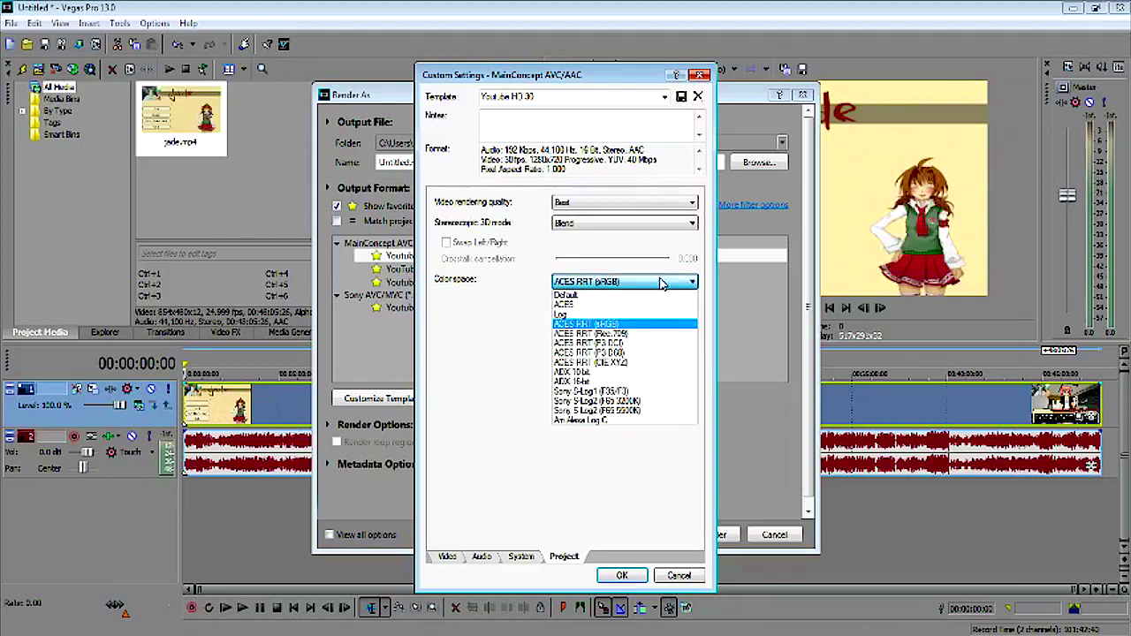
pyautogui.click(621, 325)
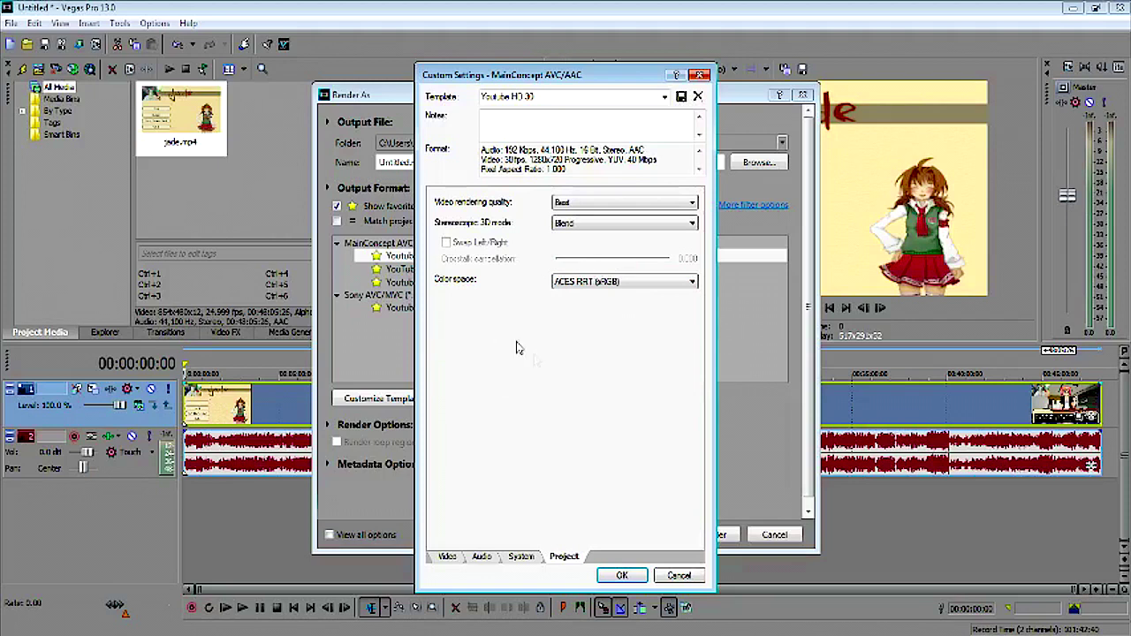
pyautogui.click(692, 282)
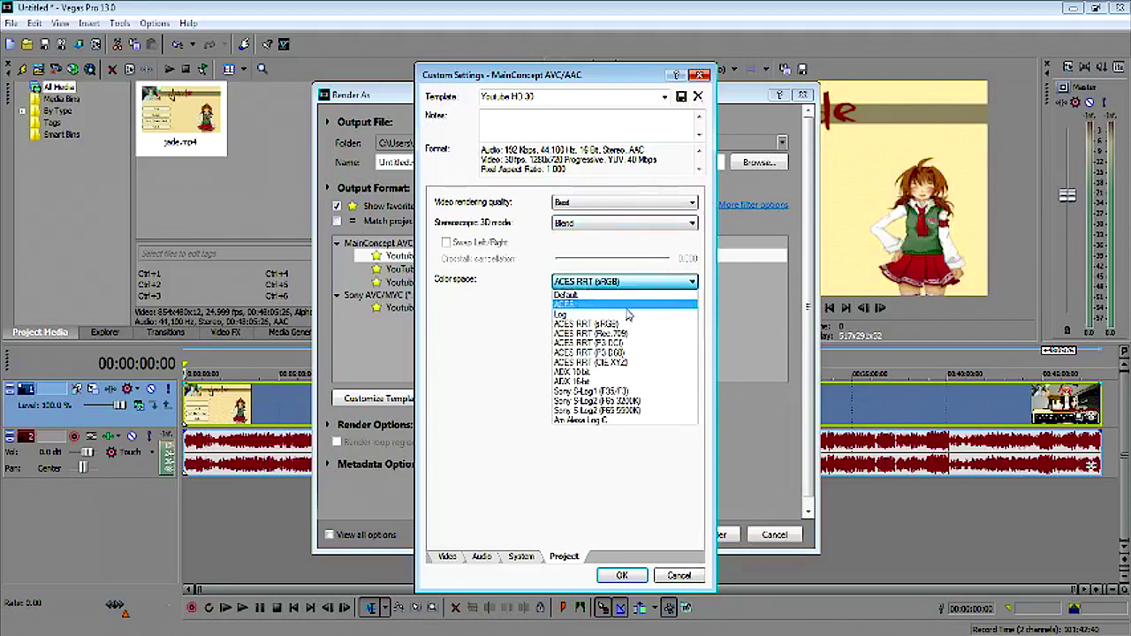
pyautogui.click(624, 325)
pyautogui.click(667, 282)
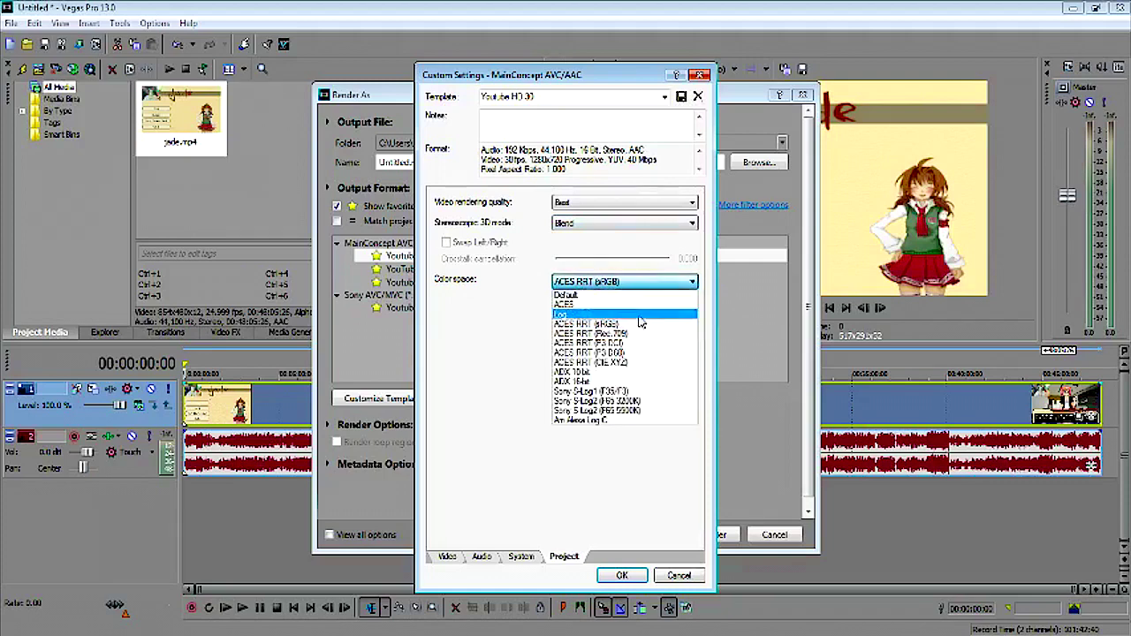
pyautogui.click(640, 325)
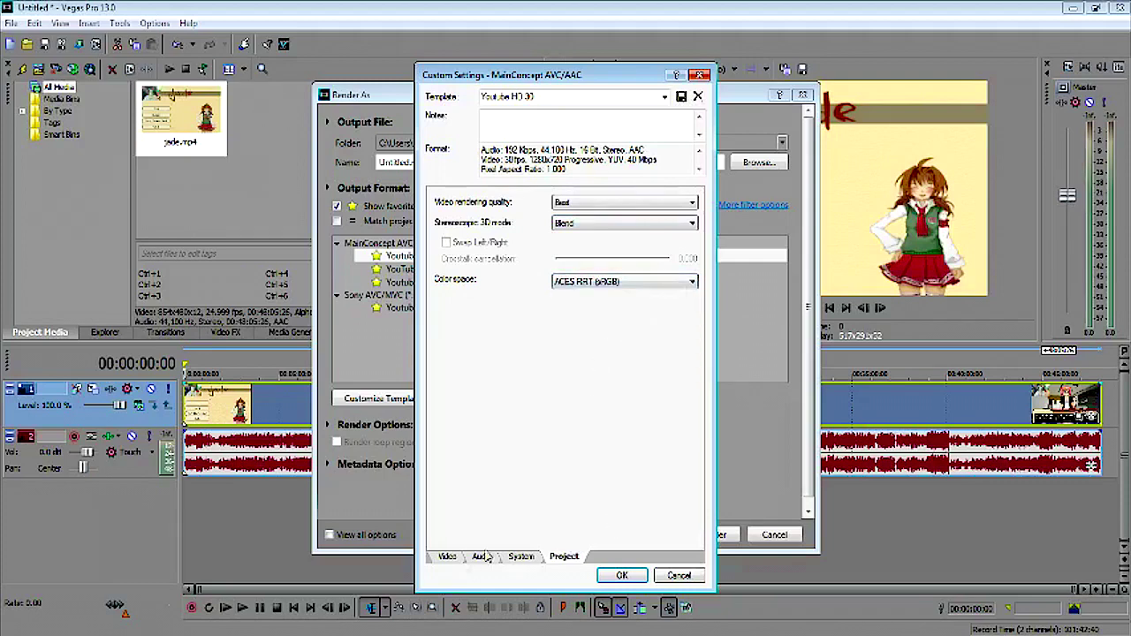
# - Cancel the Custom Settings and Render As dialogs without rendering
pyautogui.click(447, 558)
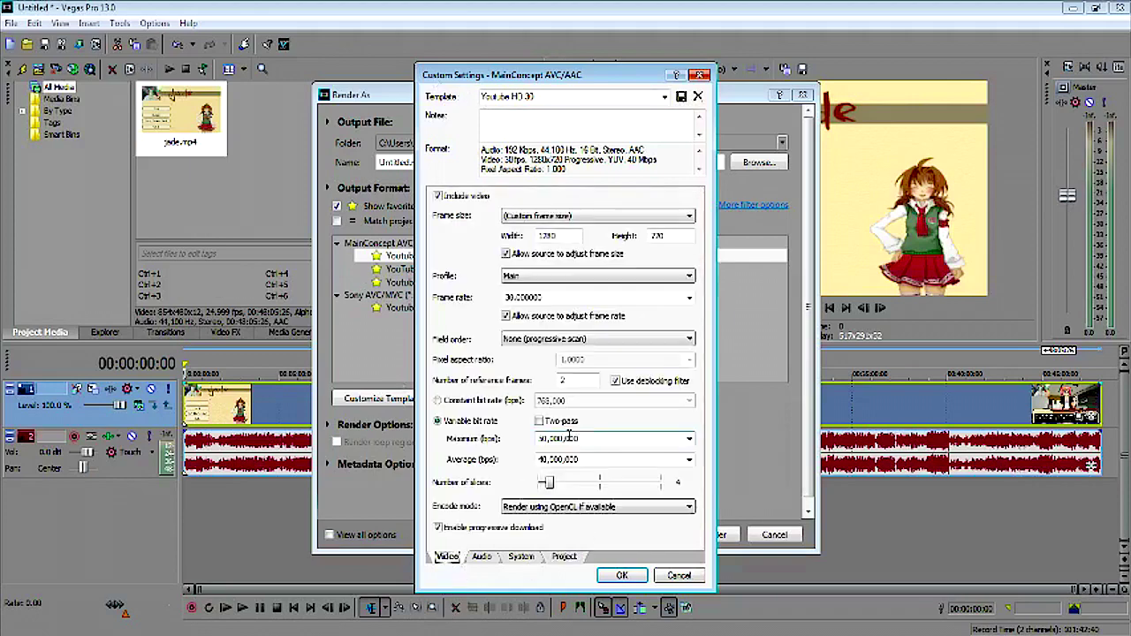
pyautogui.click(678, 575)
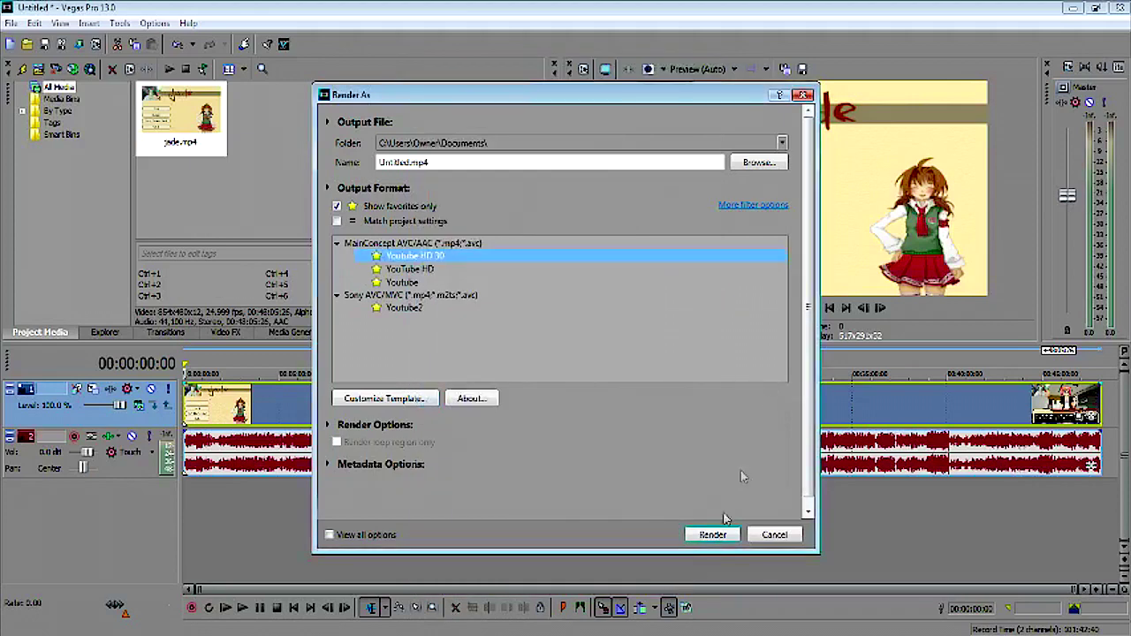
pyautogui.click(767, 537)
# - Reopen Project Properties and try the ACES RRT (sRGB) and ACES RRT (P3 DCI) view transforms
pyautogui.click(585, 70)
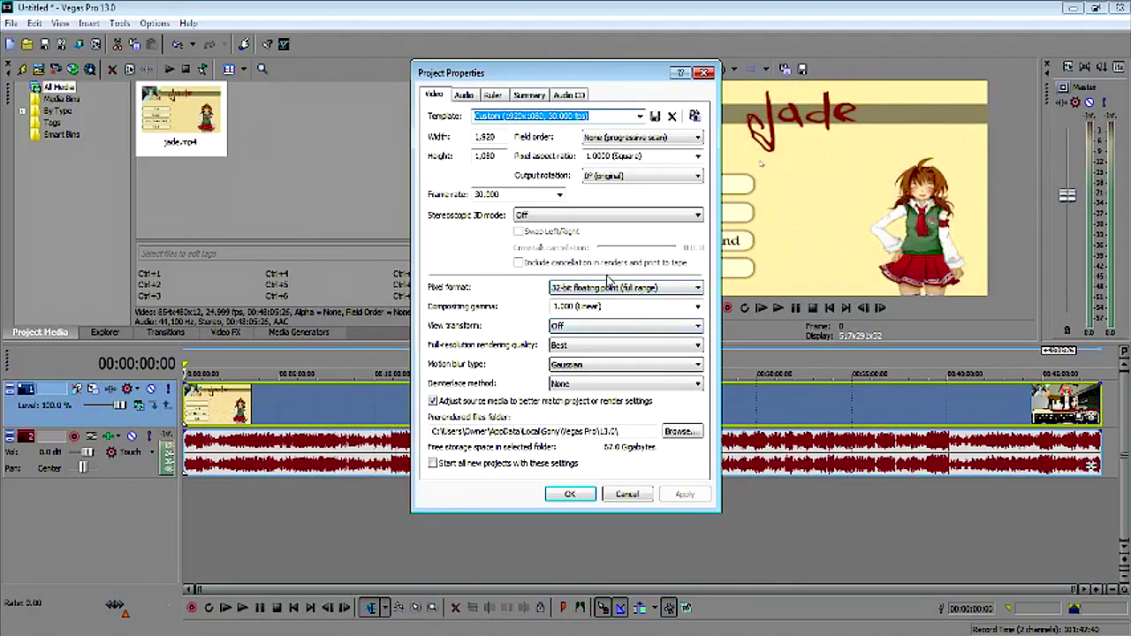
pyautogui.click(698, 332)
pyautogui.click(699, 329)
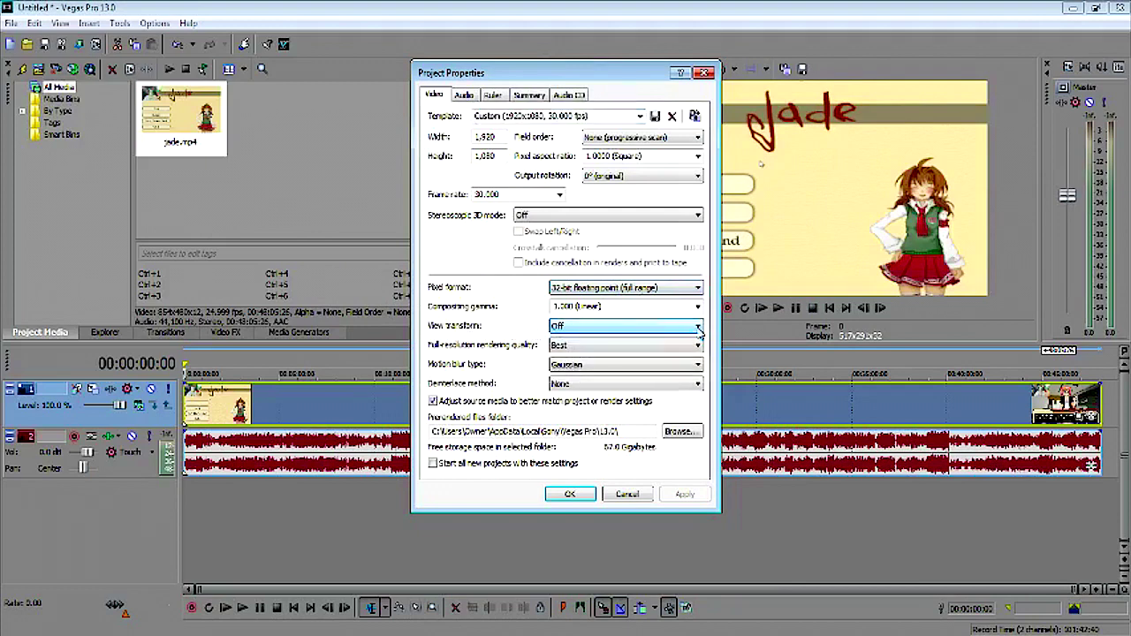
pyautogui.click(620, 329)
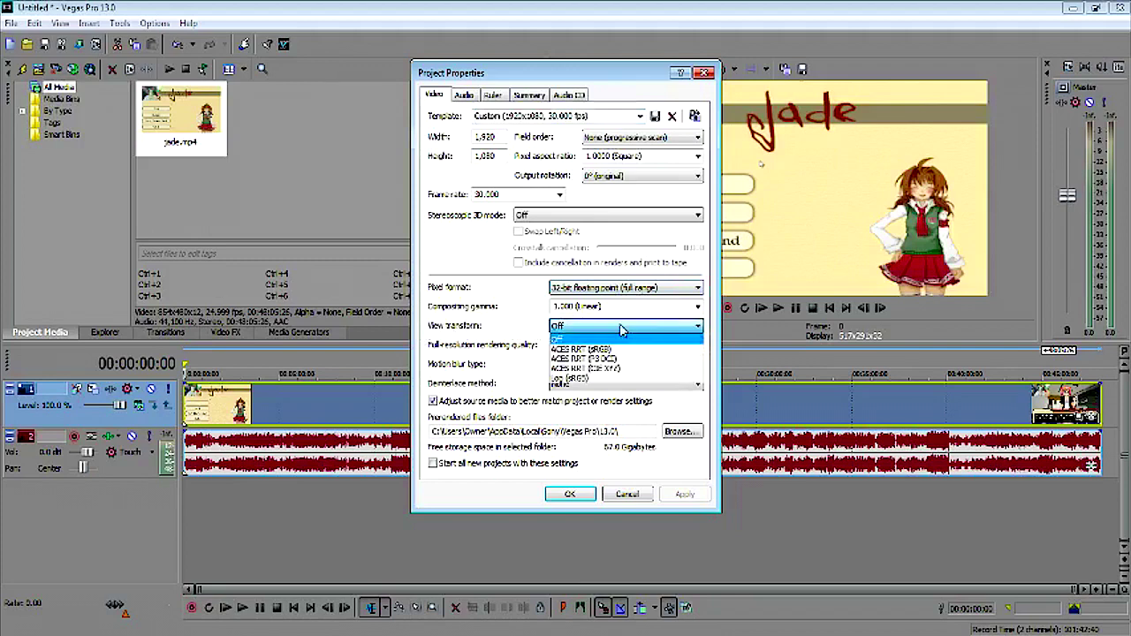
pyautogui.click(639, 338)
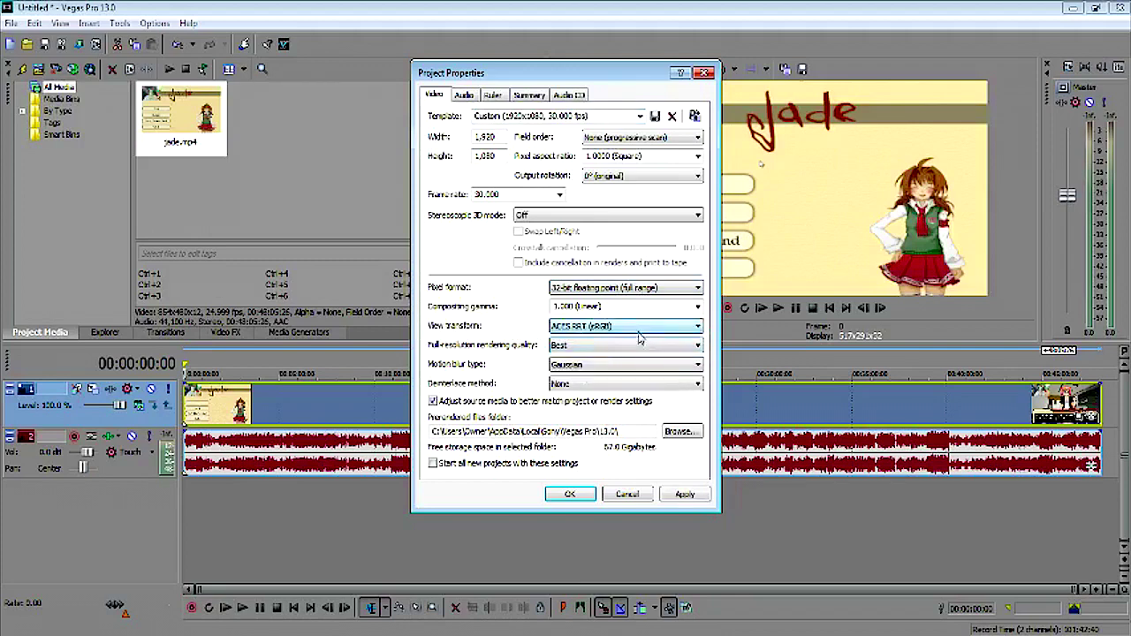
pyautogui.click(678, 492)
pyautogui.click(658, 334)
pyautogui.click(640, 384)
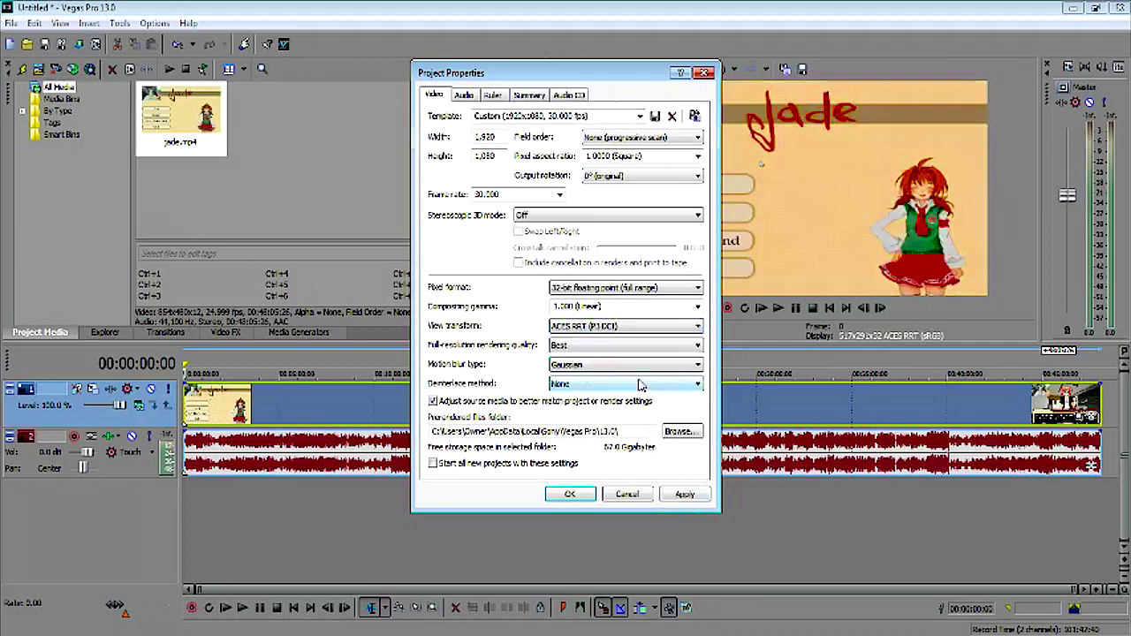
pyautogui.click(683, 494)
# - Try the ACES RRT (CIE XYZ) and Log (sRGB) view transforms on the preview
pyautogui.click(650, 327)
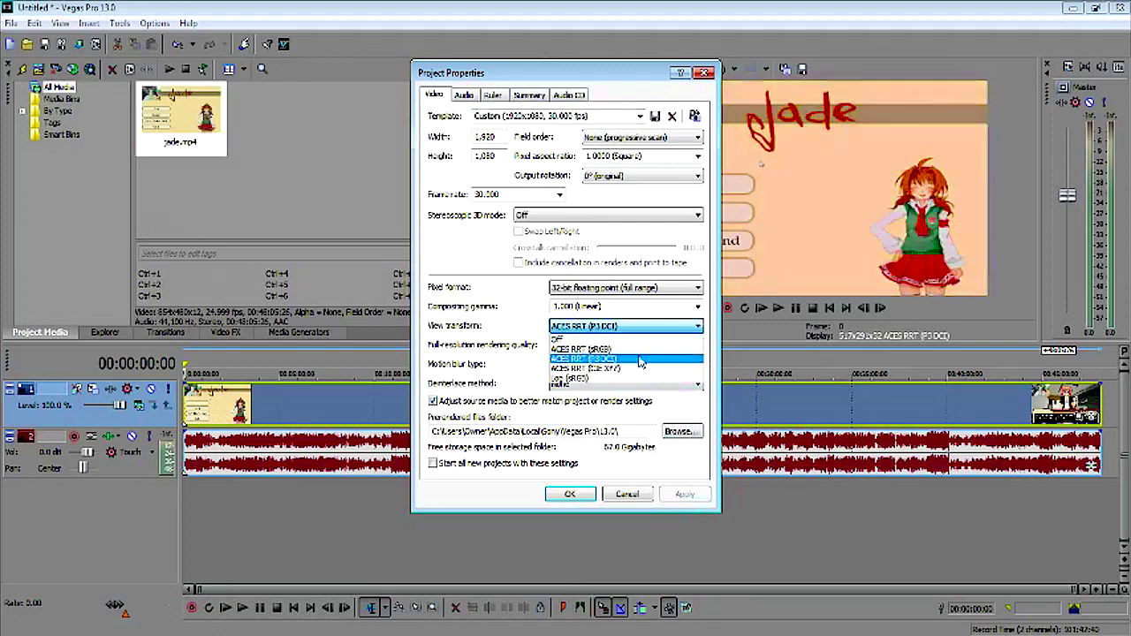
pyautogui.click(639, 368)
pyautogui.click(687, 495)
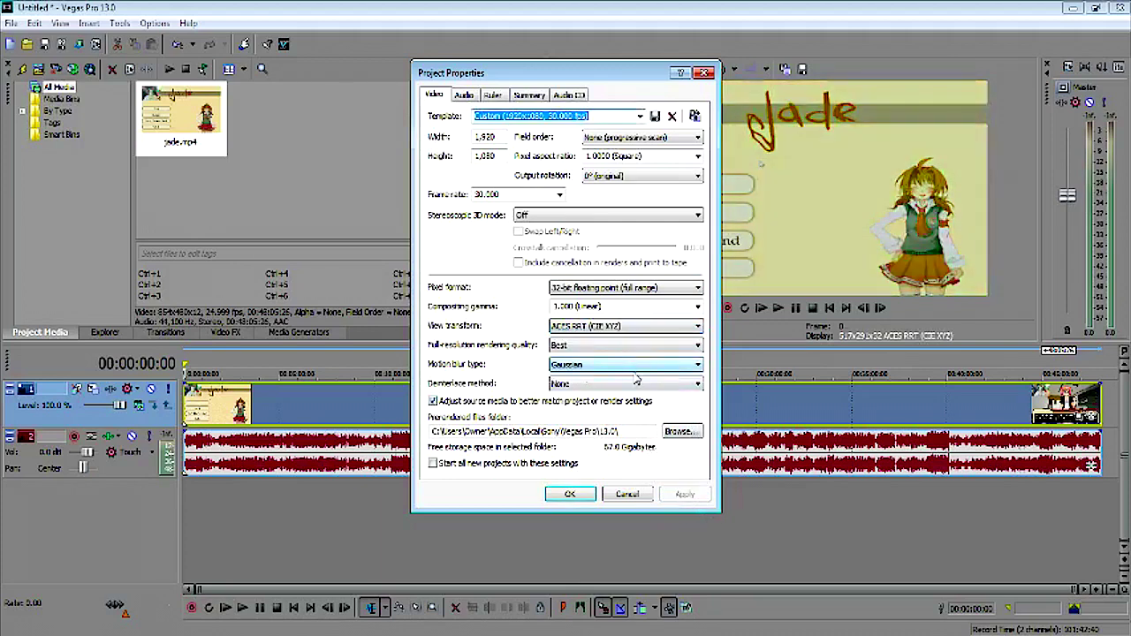
pyautogui.click(624, 327)
pyautogui.click(624, 329)
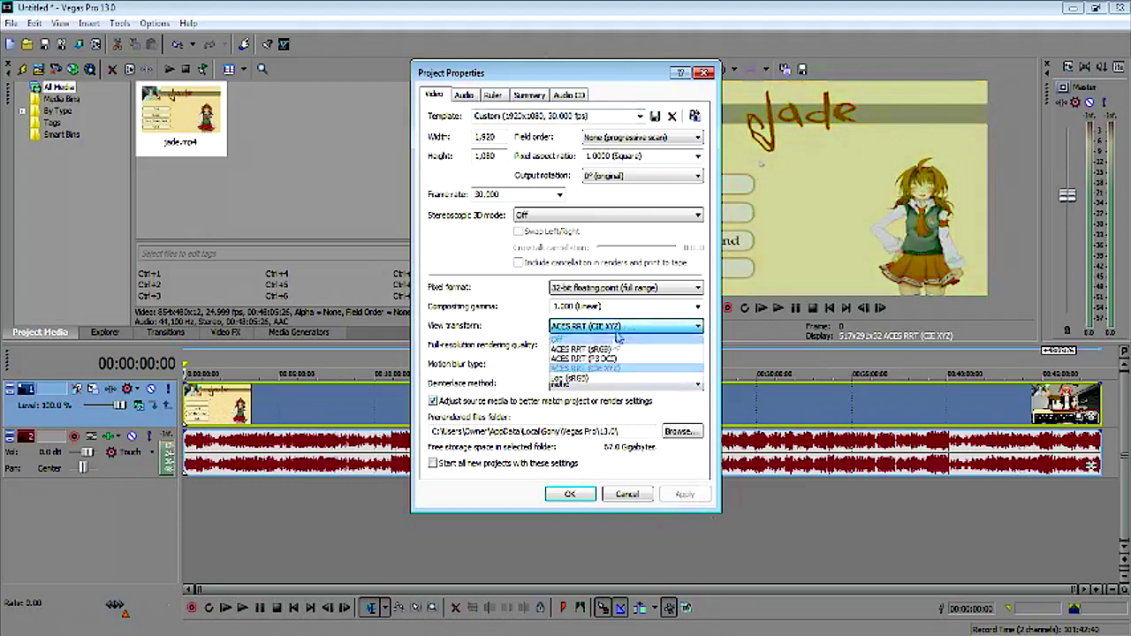
pyautogui.click(596, 387)
pyautogui.click(673, 497)
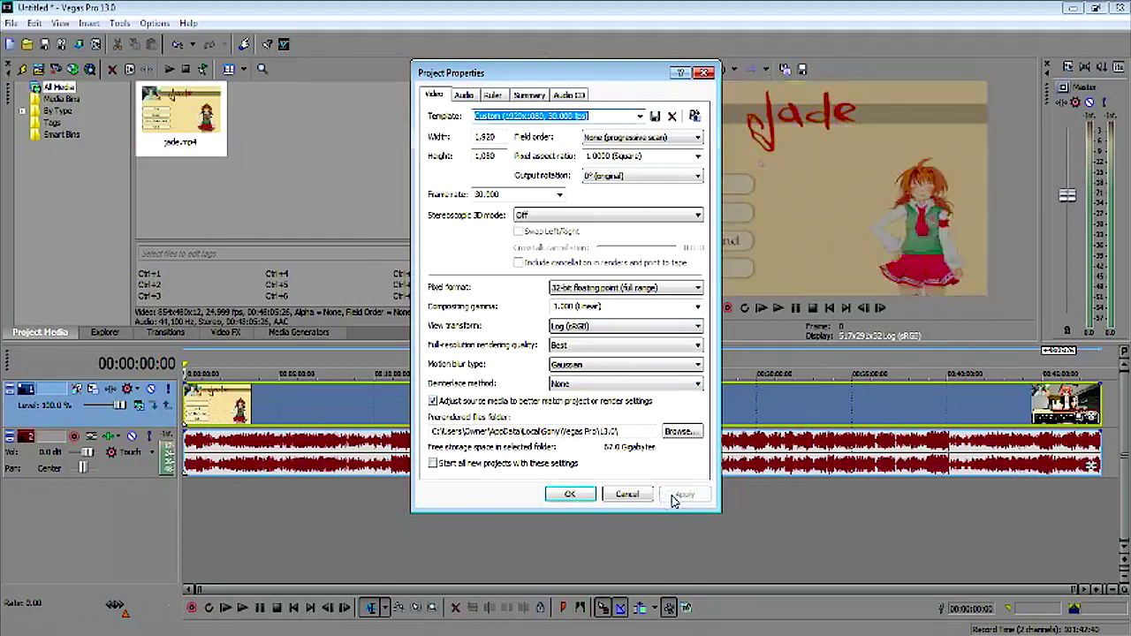
# - Set the view transform back to Off as the new-project default, close, and jump to 00:07:40:07
pyautogui.click(623, 326)
pyautogui.click(592, 337)
pyautogui.click(685, 495)
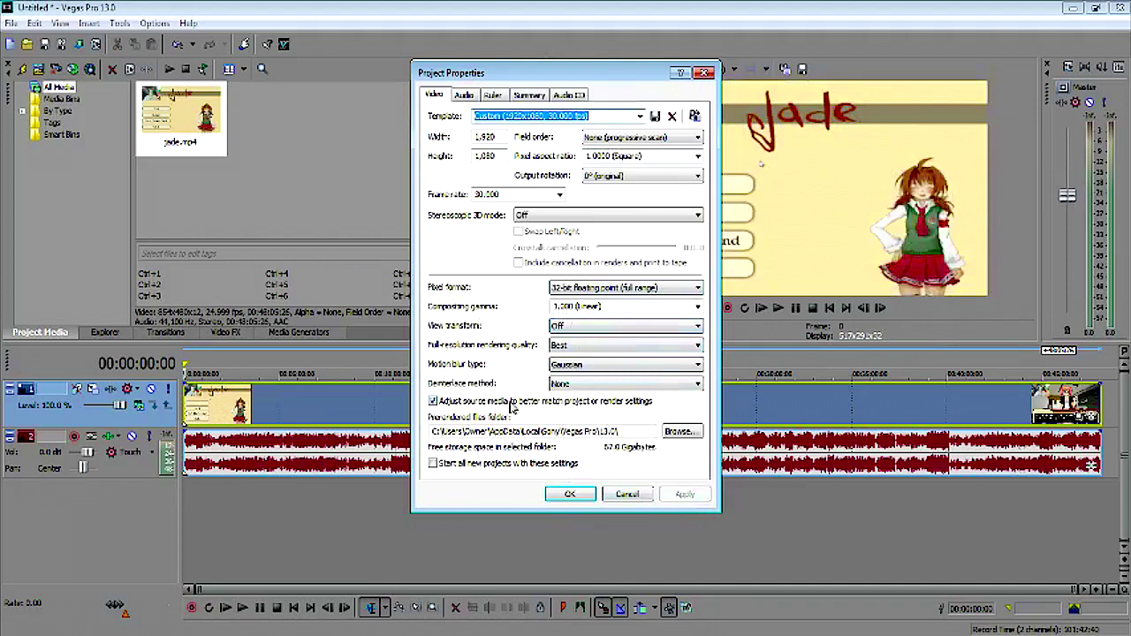
pyautogui.click(432, 463)
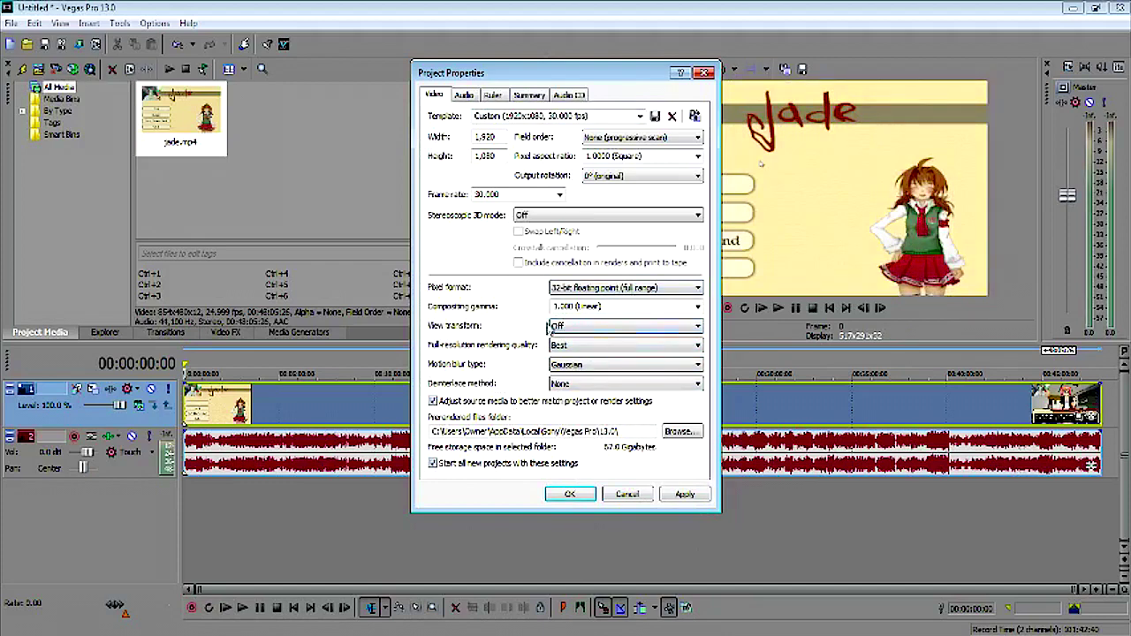
pyautogui.click(685, 494)
pyautogui.click(570, 494)
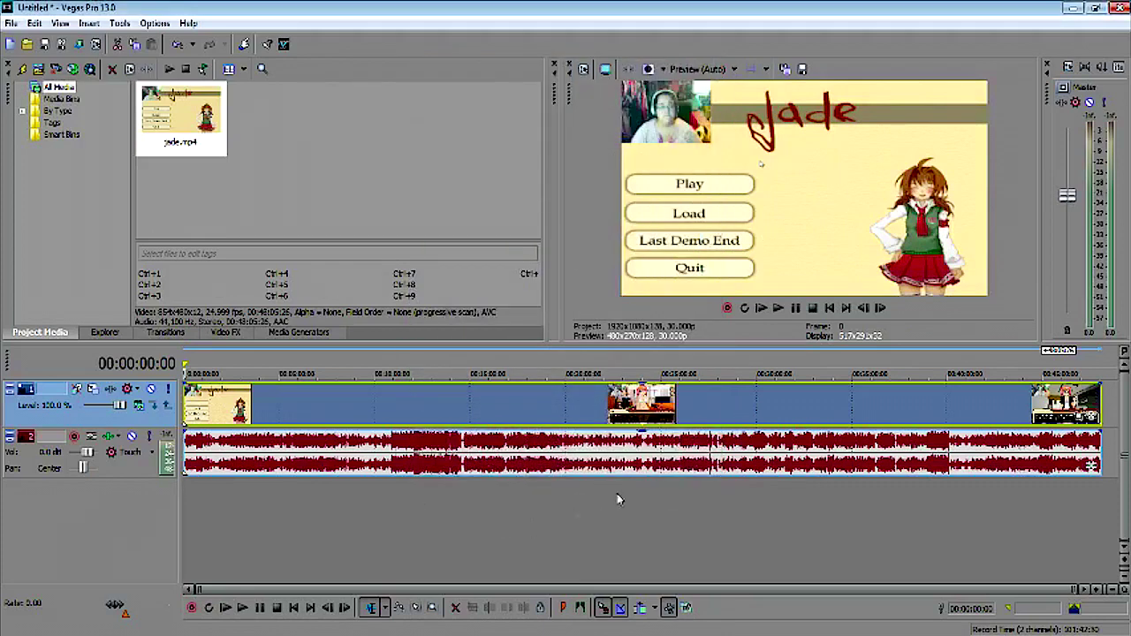
pyautogui.click(330, 408)
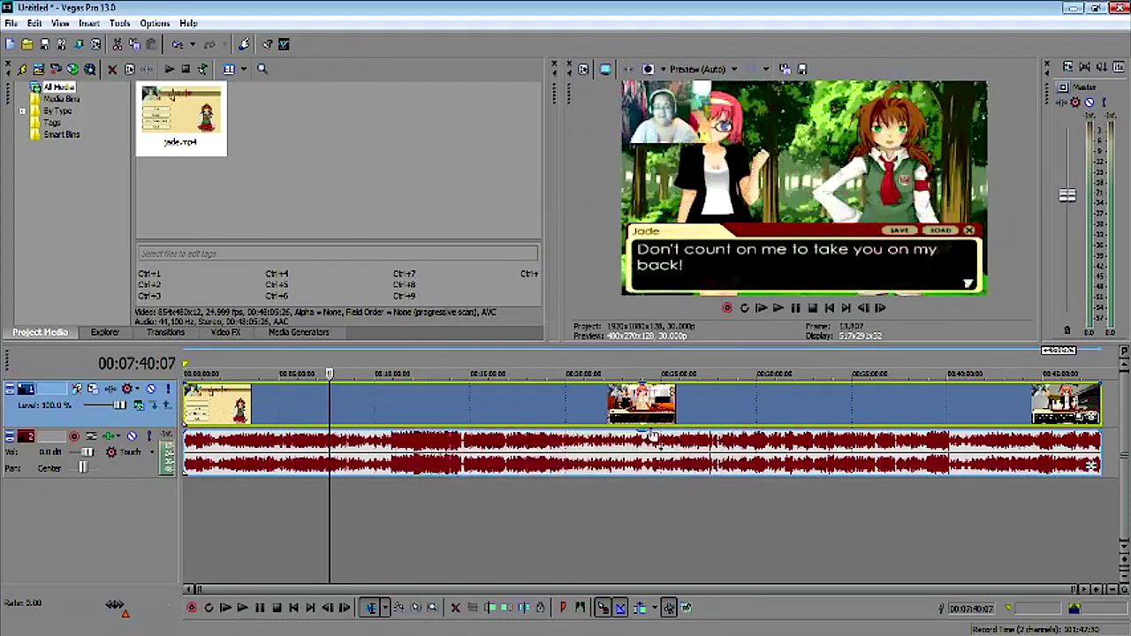